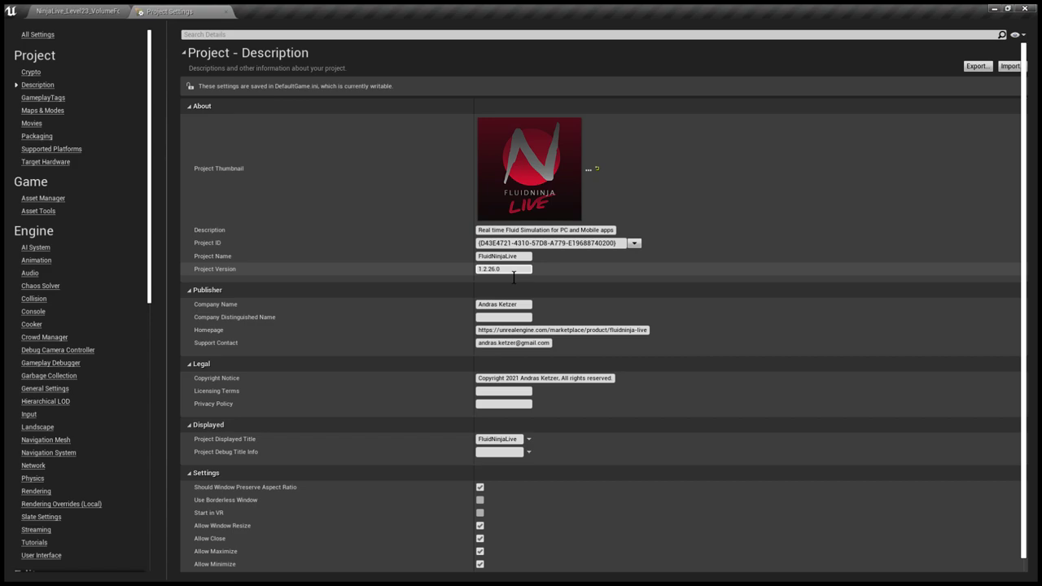
Close the project settings, show the Level 23 viewport full screen and examine the volumetric fog key-setting notes
click(226, 13)
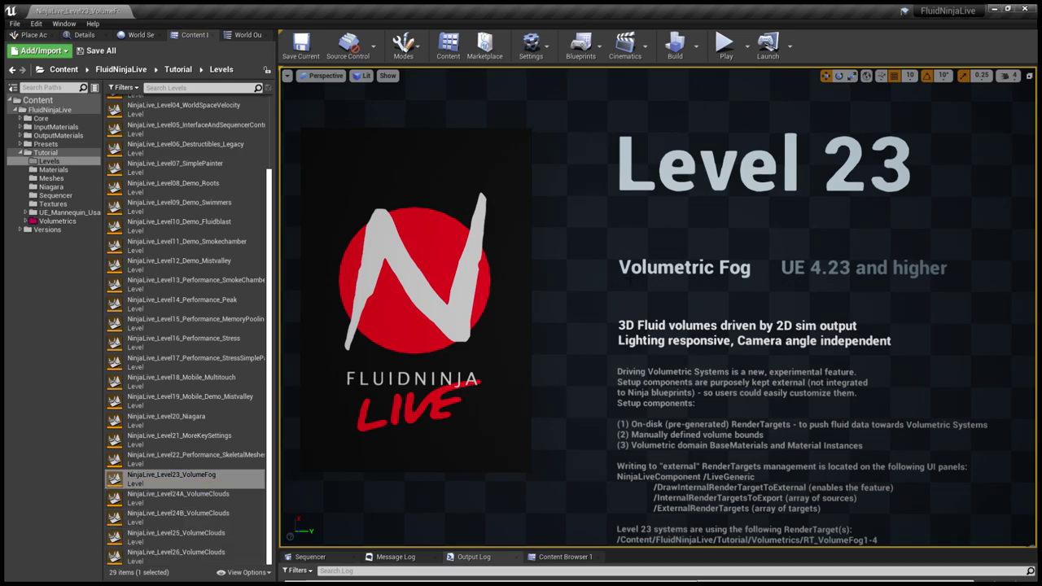
key(F11)
key(s)
right_drag(521, 293, 680, 300)
key(w)
key(d)
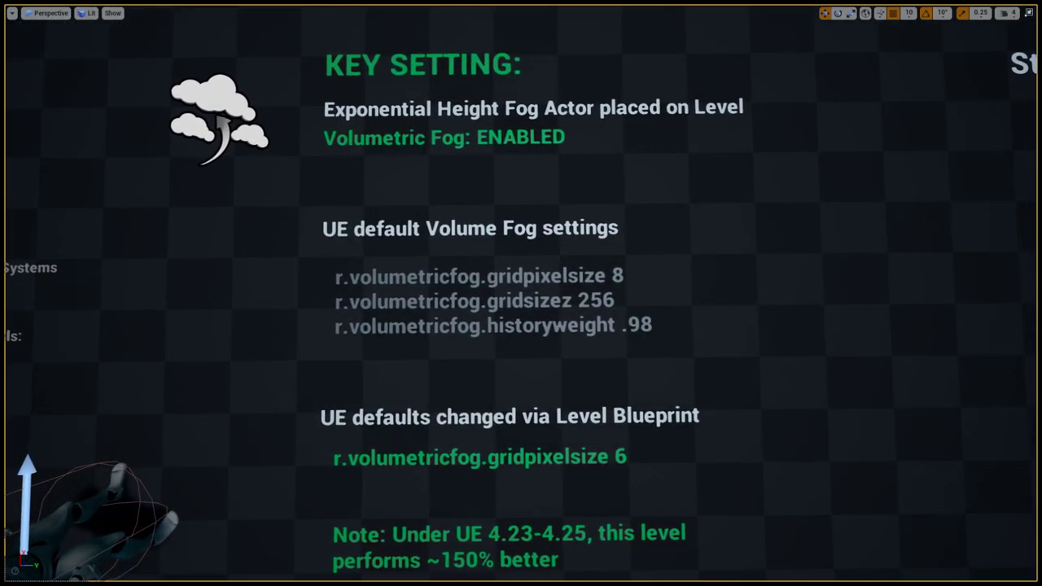
Examine the Stage 2 static volume fog setup and its floor notes
key(s)
right_drag(521, 293, 350, 262)
key(d)
key(a)
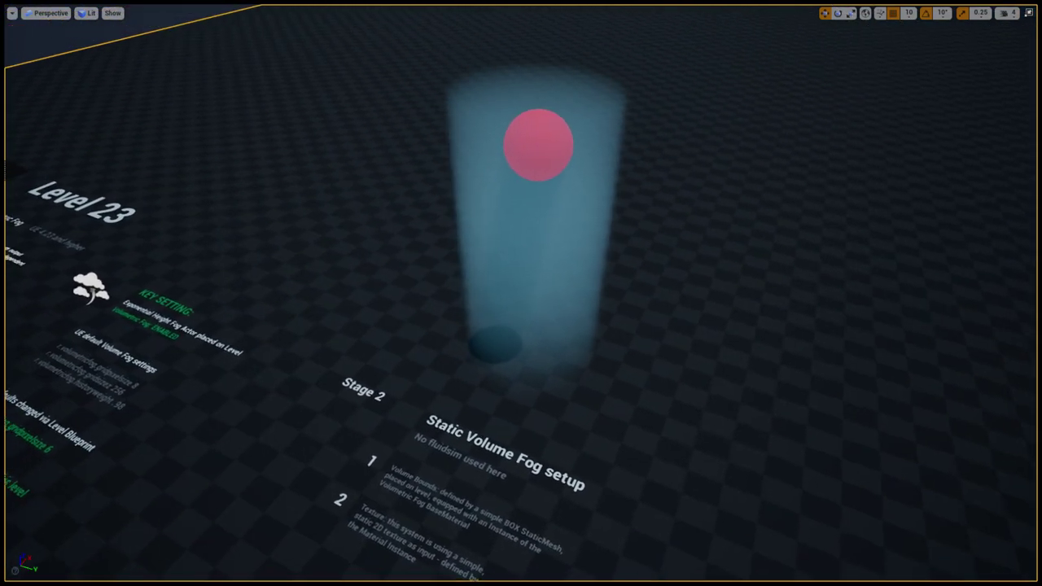
Start playing the level and run the character past Stage 2 to the edge of the Stage 3 dynamic fog
key(alt+p)
click(648, 340)
key(w)
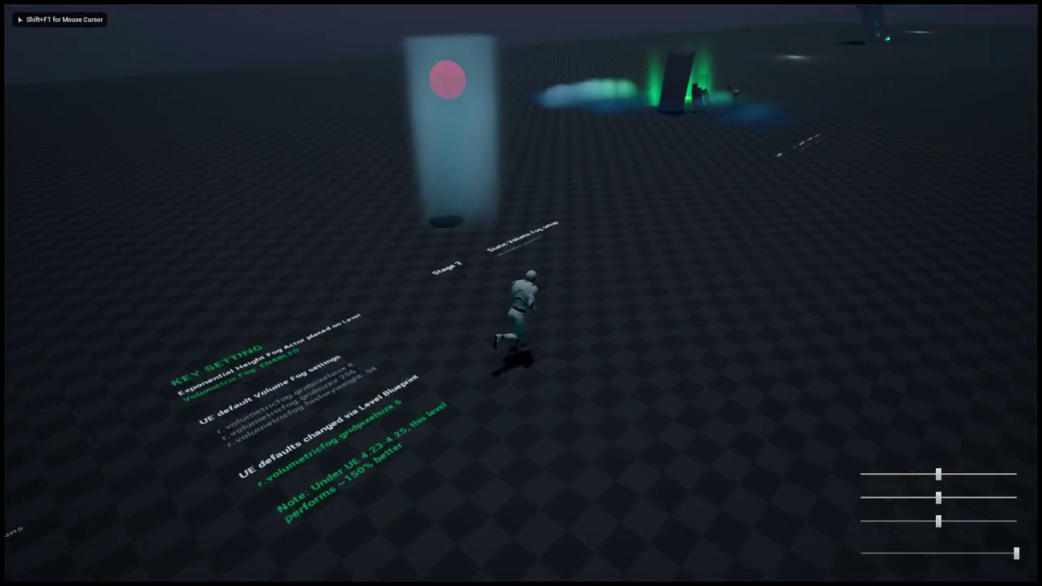
key(w)
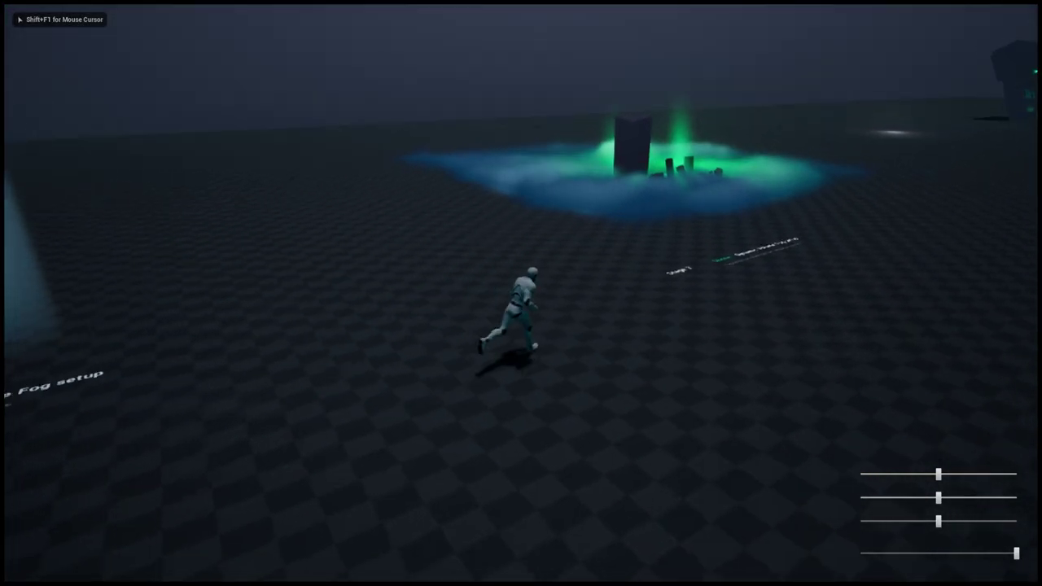
key(w)
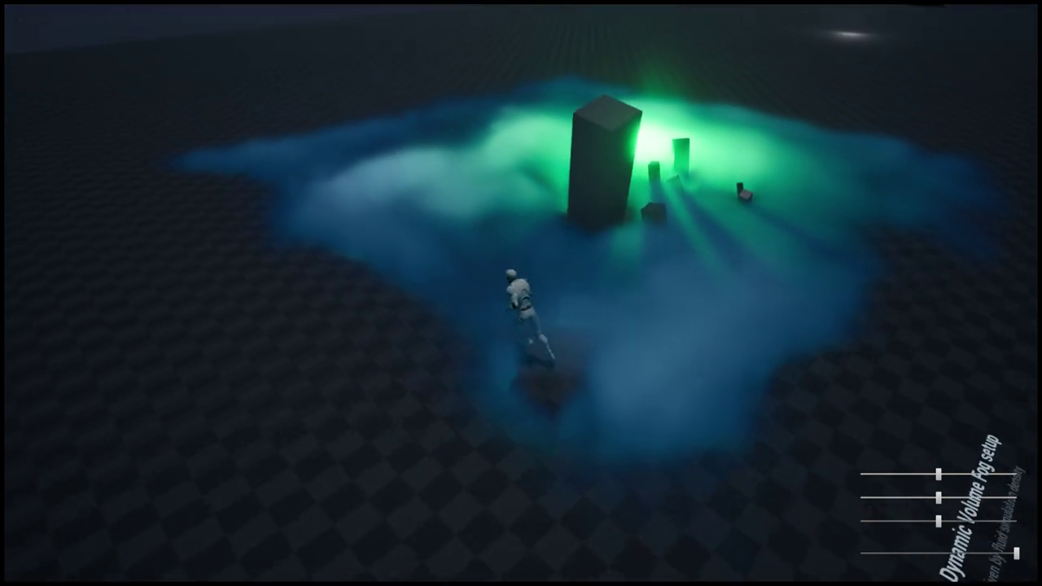
Run the character back and forth through the Stage 3 fog around the green light from several camera angles, and stop the play session
key(w)
key(a)
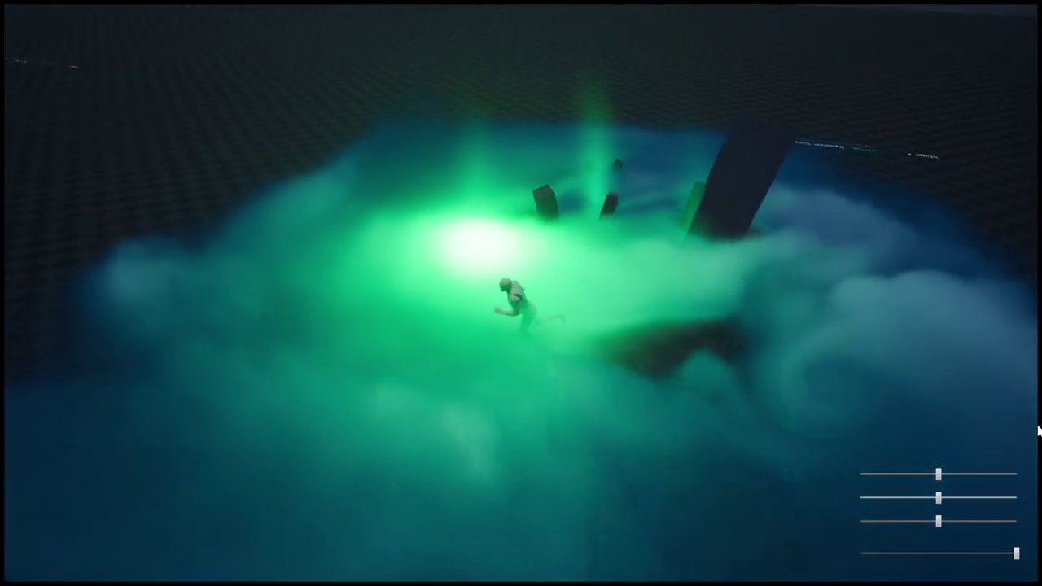
key(d)
key(w)
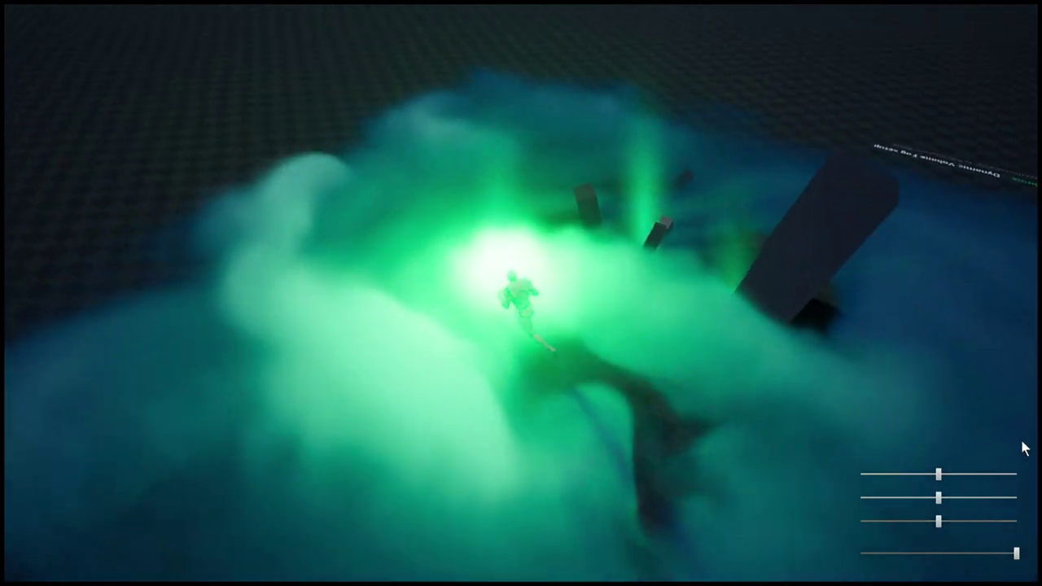
key(d)
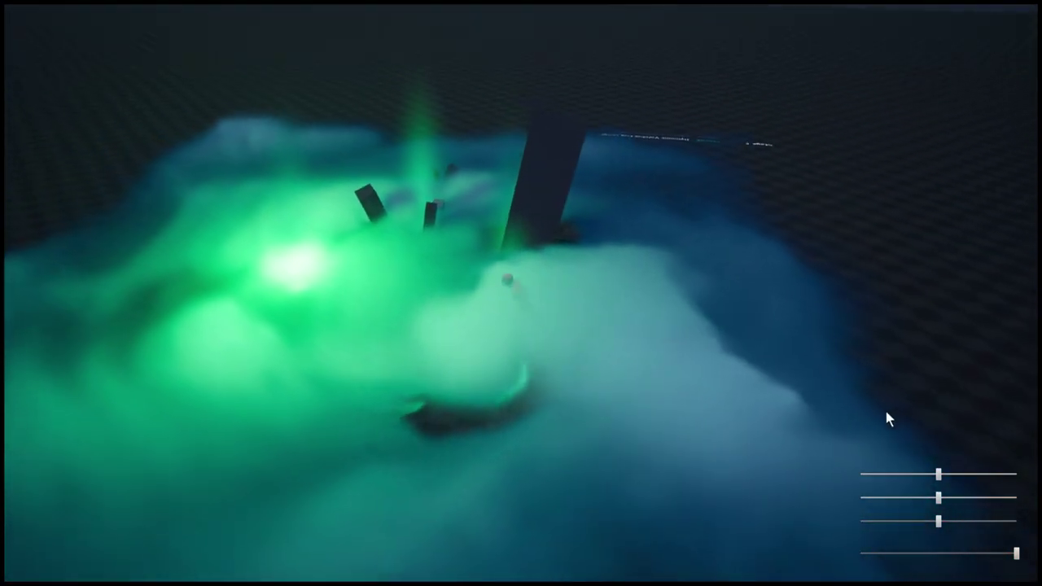
key(a)
key(s)
key(d)
key(w)
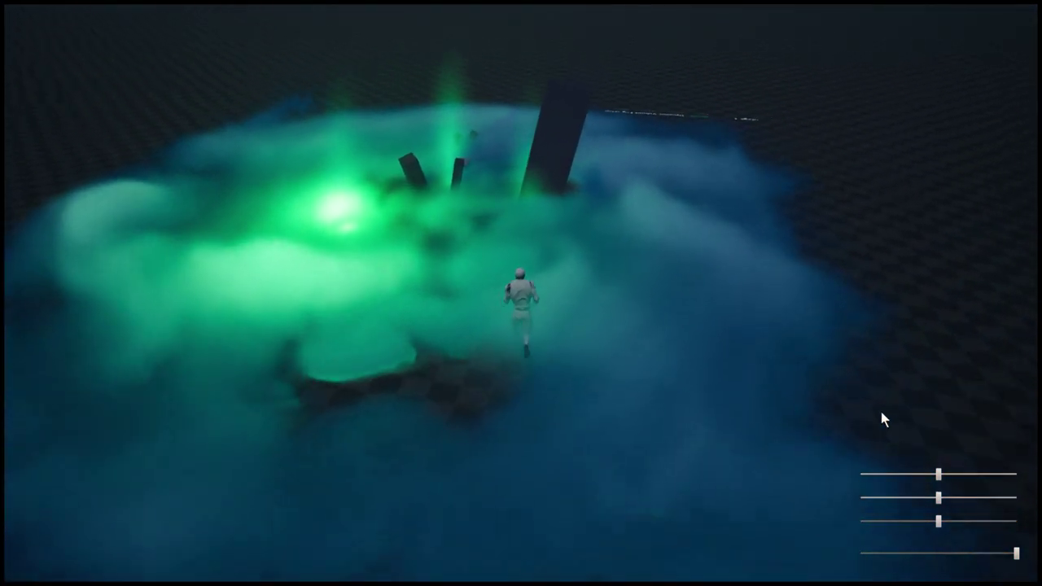
key(a)
key(w)
key(d)
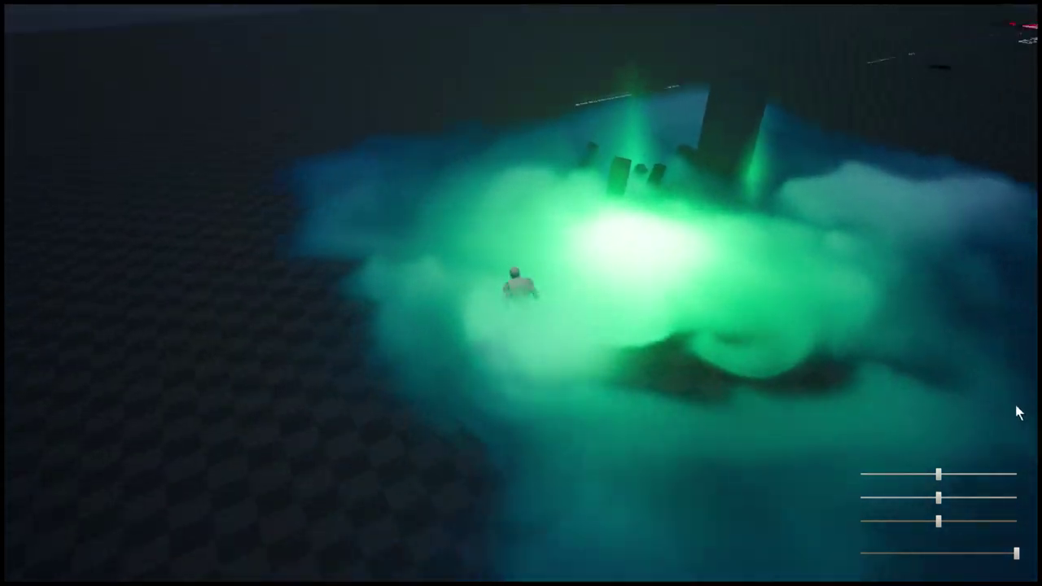
key(d)
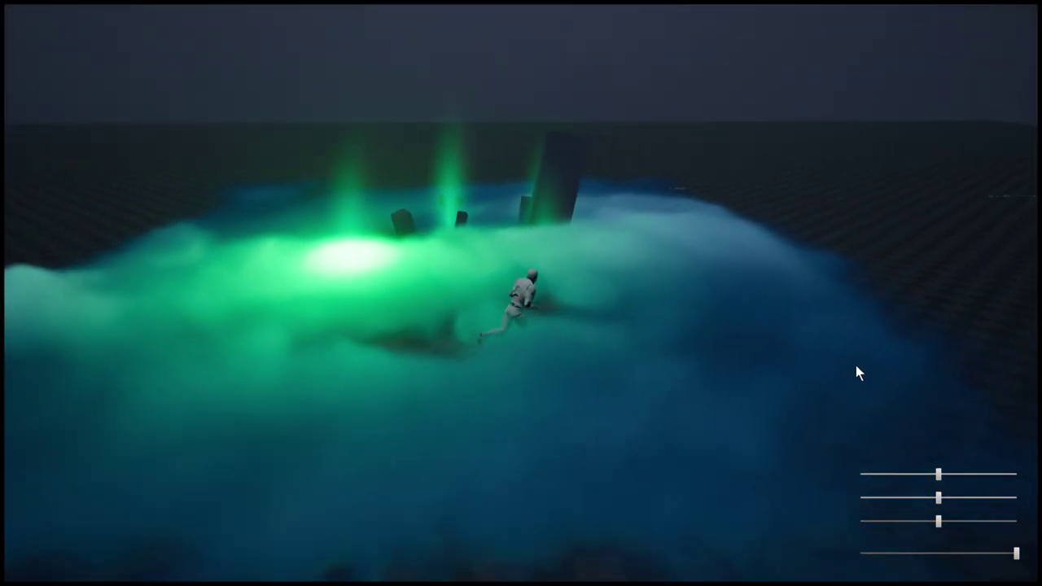
key(d)
drag(855, 364, 906, 437)
key(w)
key(d)
key(a)
key(d)
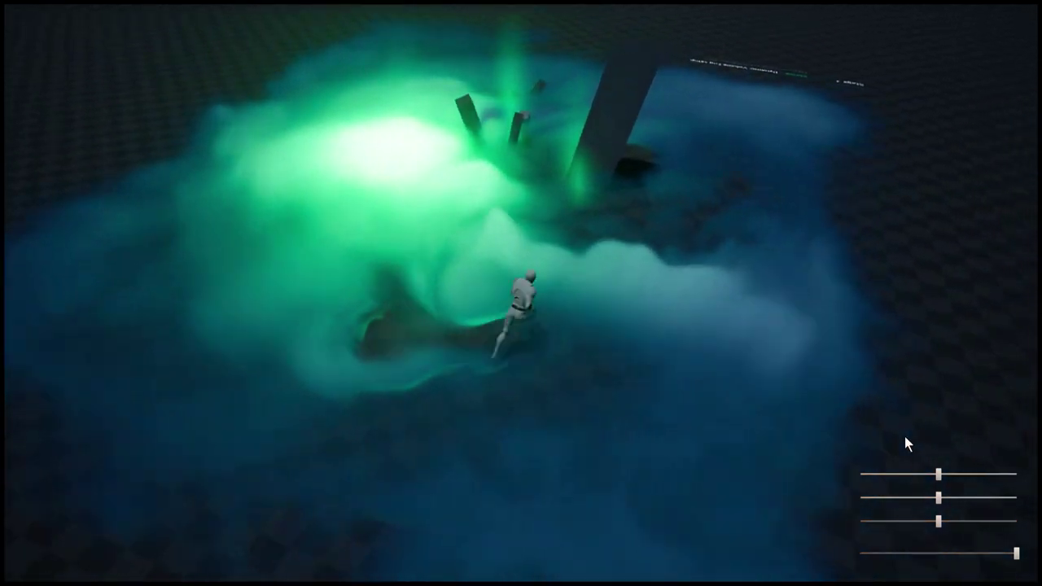
key(a)
key(s)
key(w)
key(d)
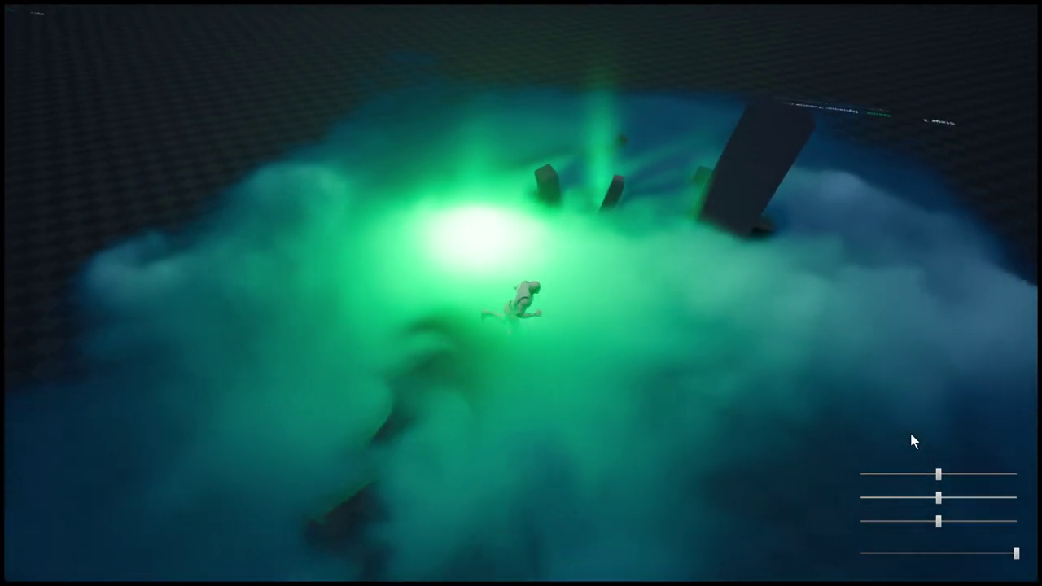
key(a)
key(w)
key(s)
key(d)
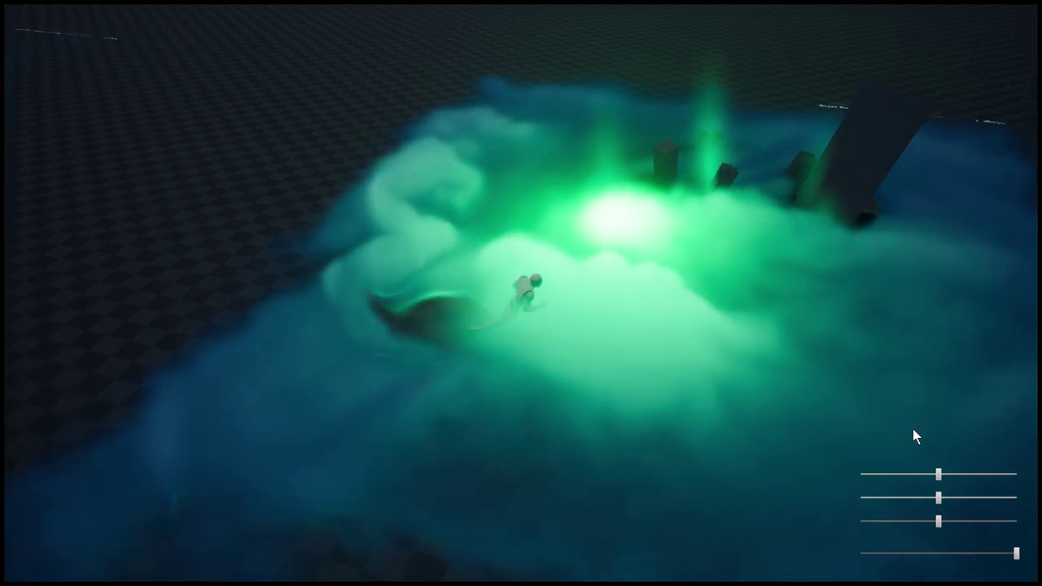
key(w)
click(441, 337)
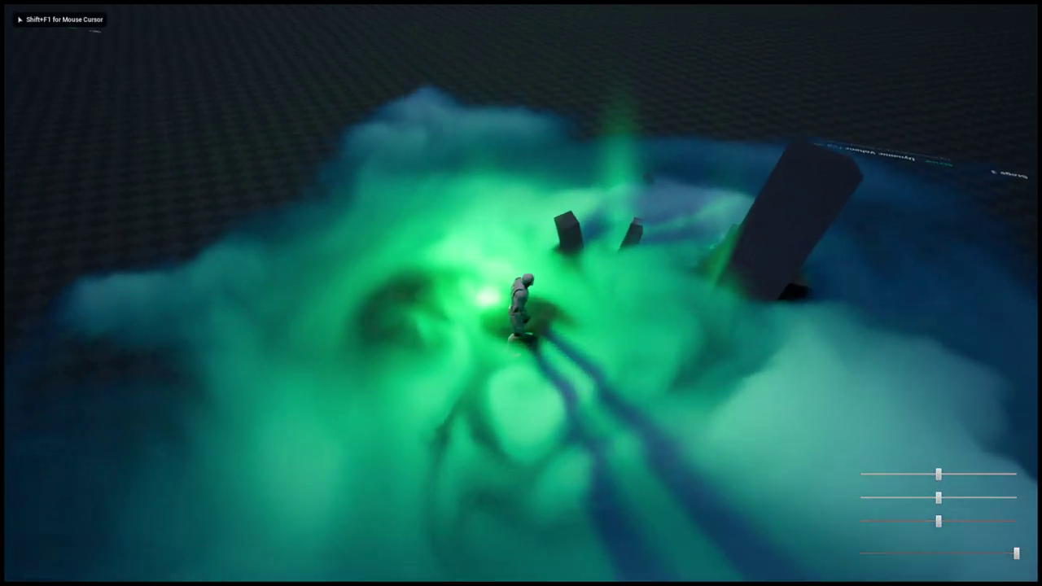
drag(441, 338, 228, 331)
key(Escape)
Move the third-person character from the level's title area to the start of Stage 4
key(s)
mouse_move(228, 330)
right_down()
mouse_move(302, 331)
mouse_move(220, 335)
right_up()
key(a)
click(201, 200)
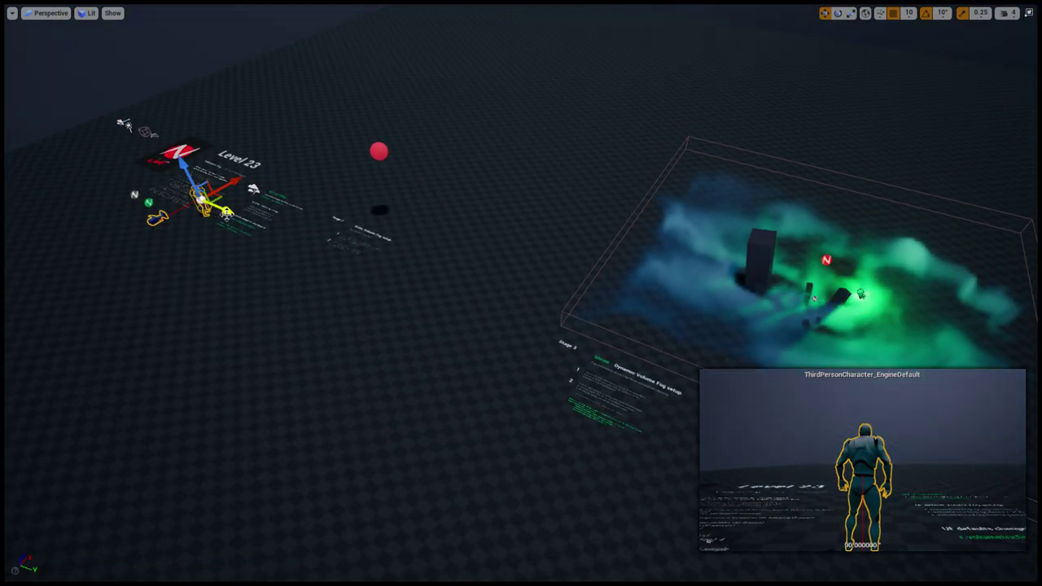
shift+drag(238, 216, 342, 256)
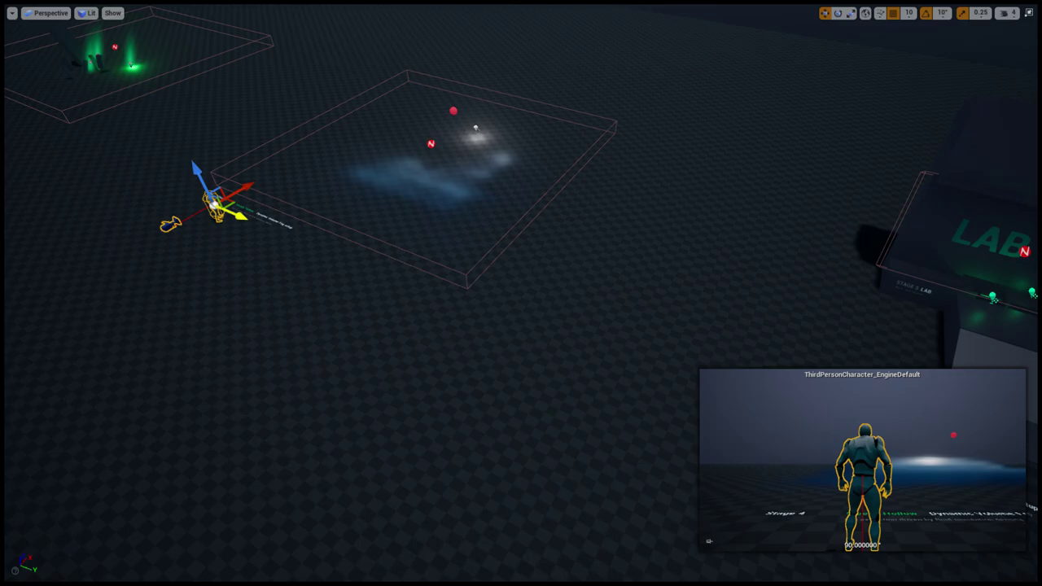
Play the level at Stage 4, run the character into the fog and bring the game camera closer to the character
key(alt+p)
click(195, 98)
key(w)
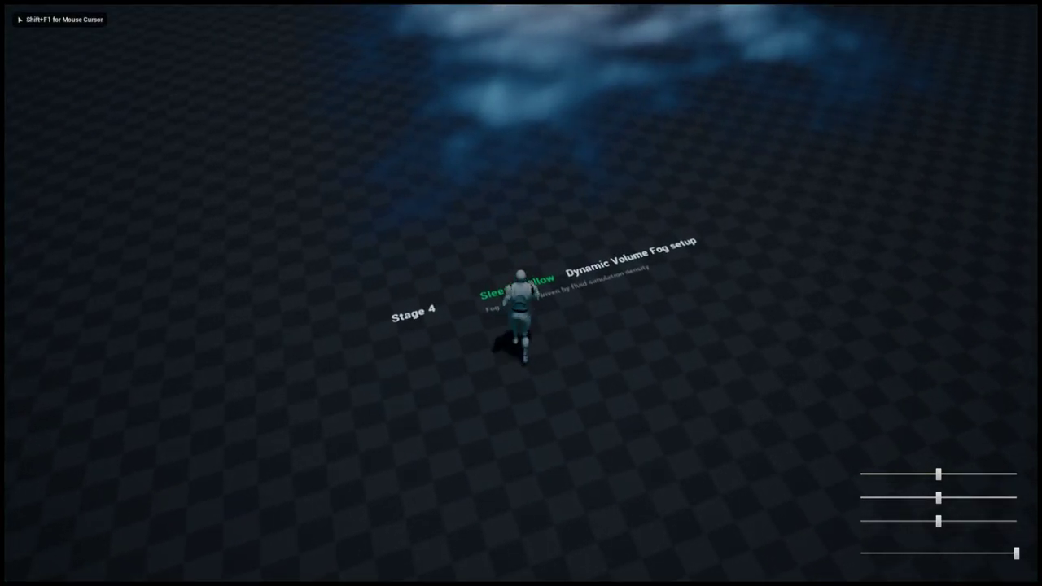
key(shift+F1)
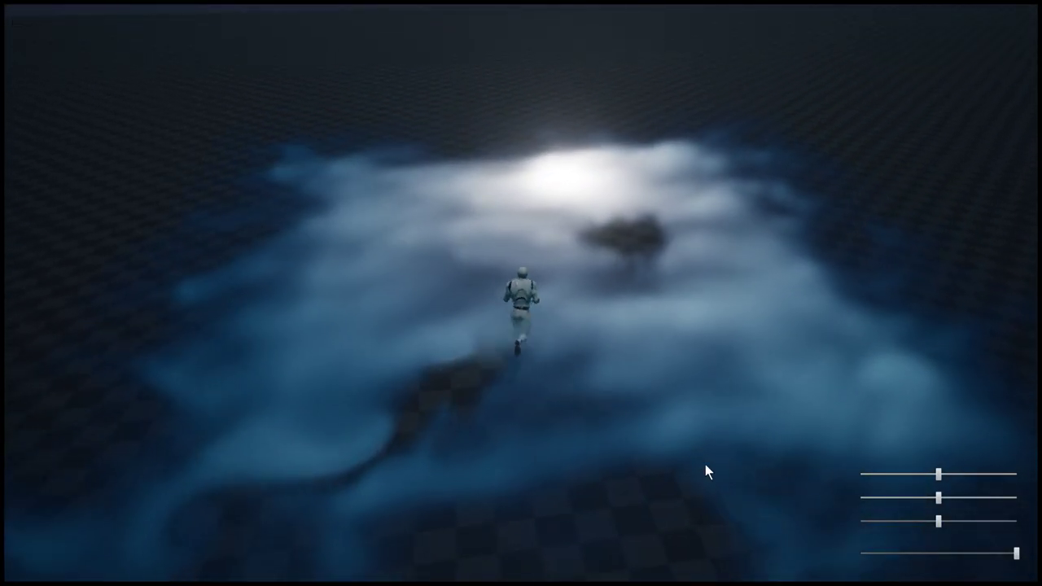
click(944, 553)
click(959, 562)
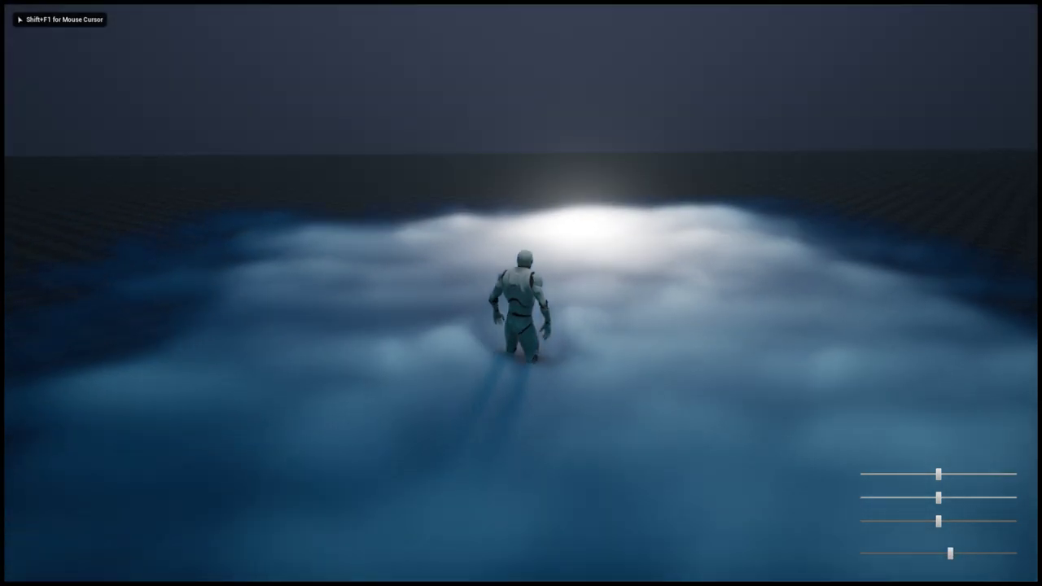
Run the character through the Stage 4 dynamic fog in different directions and stop the play session
key(w)
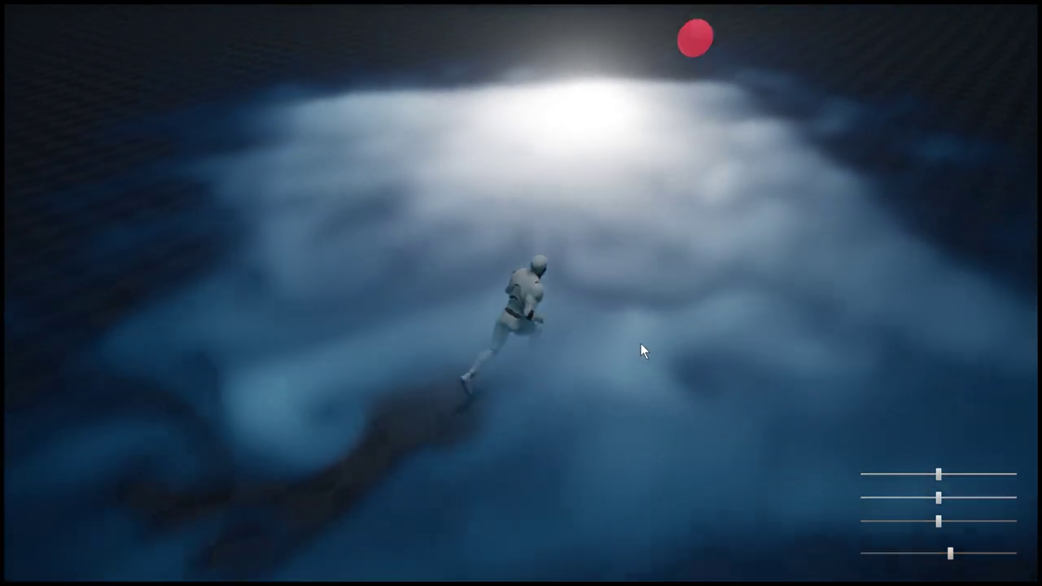
key(s)
key(a)
key(w)
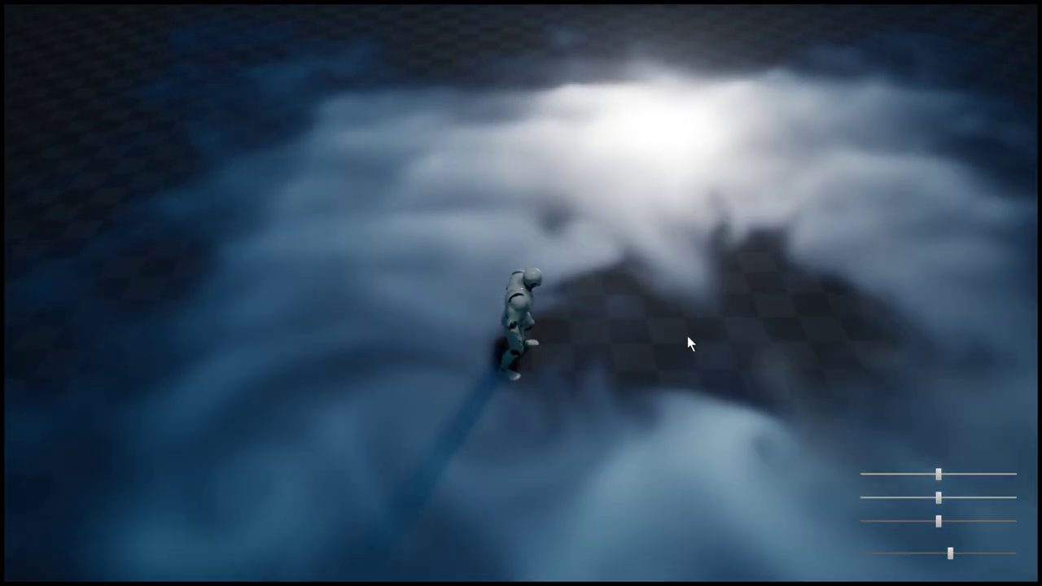
drag(688, 335, 587, 292)
key(Escape)
Move the third-person character from Stage 4 to the front of the Stage 5 Lab
key(s)
right_drag(587, 291, 424, 298)
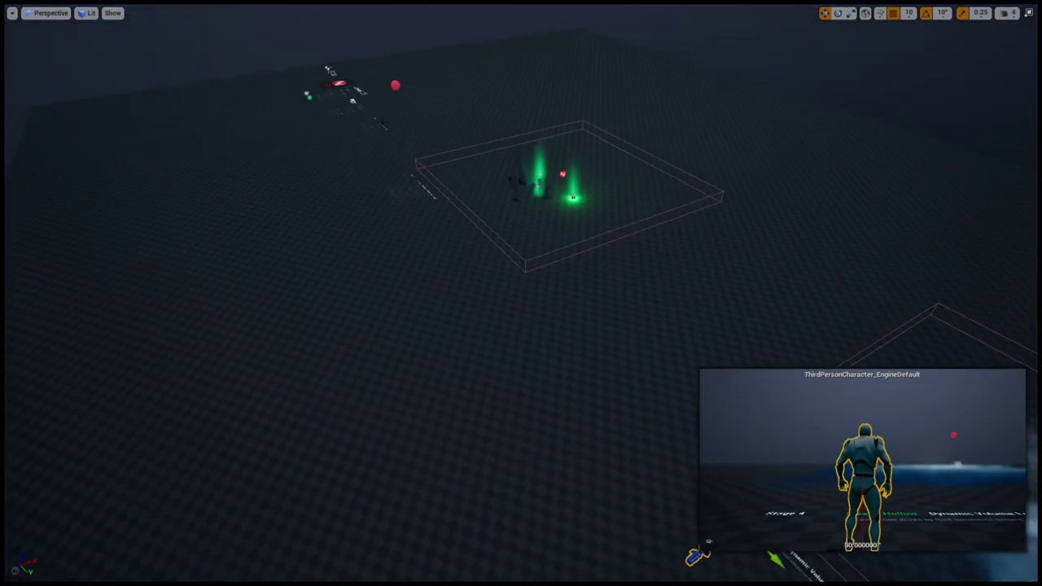
key(f)
shift+drag(363, 344, 896, 212)
Play the level at Stage 5, bring the game camera closer and run the character towards the Lab ramp
key(F8)
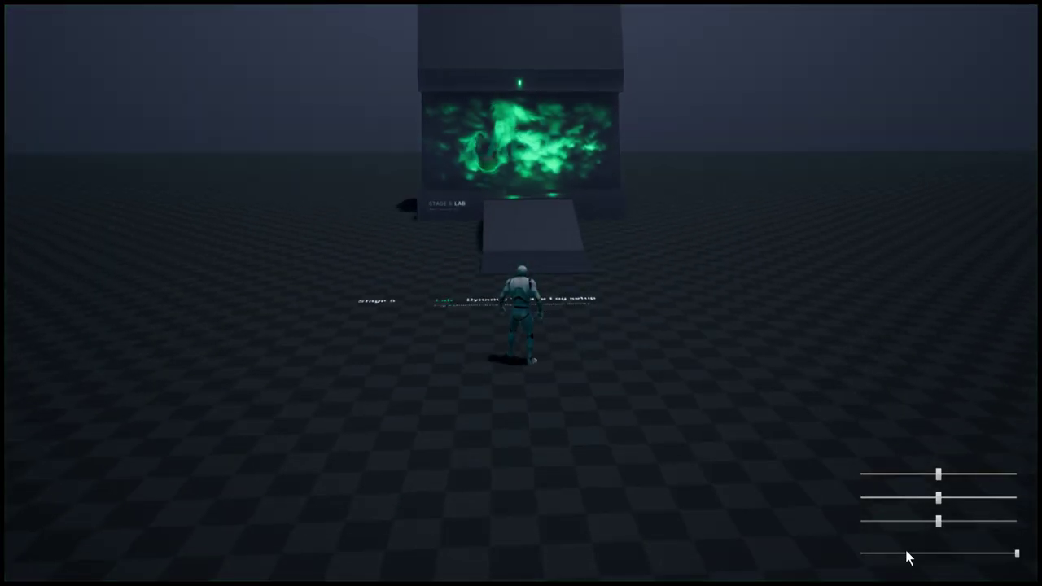
click(934, 554)
click(798, 464)
key(w)
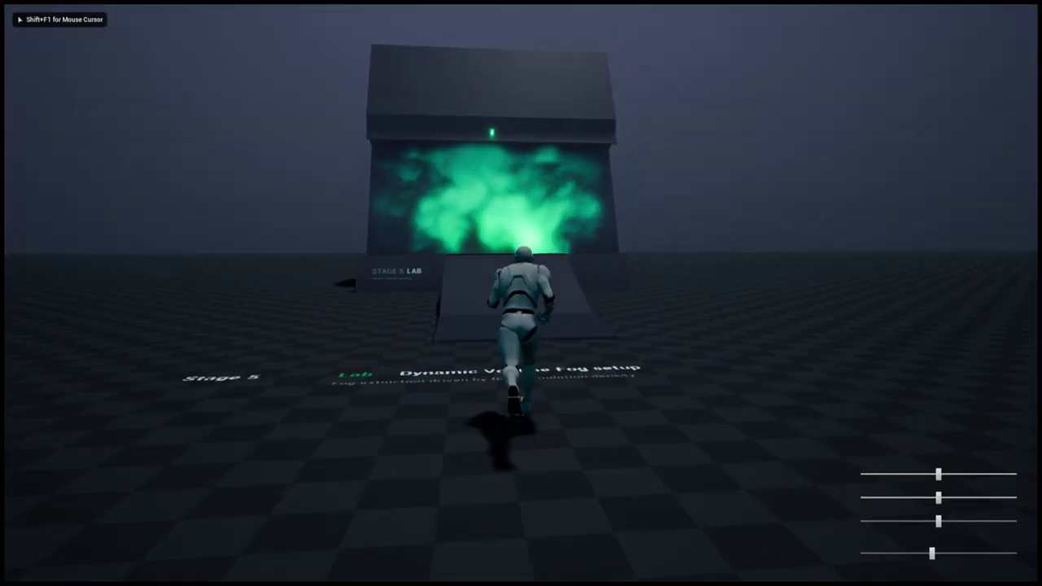
Jump in front of the Stage 5 Lab fog wall and run the character through it to both sides
key(space)
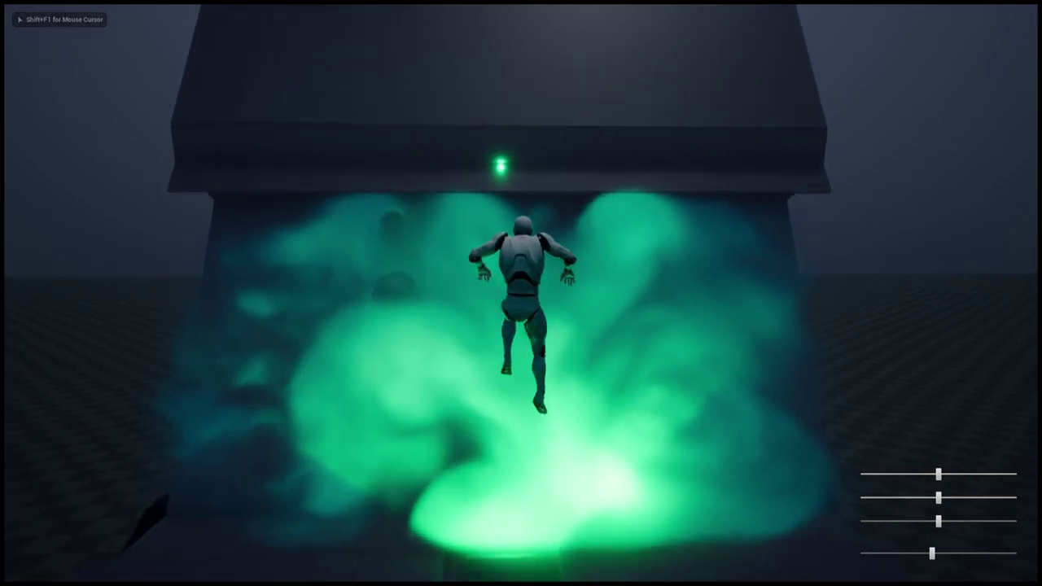
key(s)
key(w)
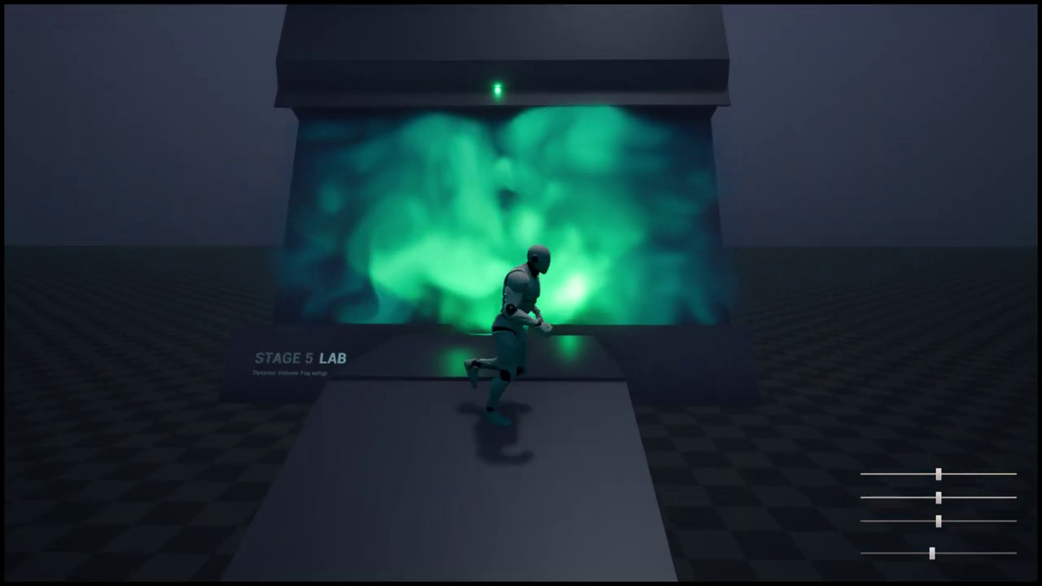
key(shift+F1)
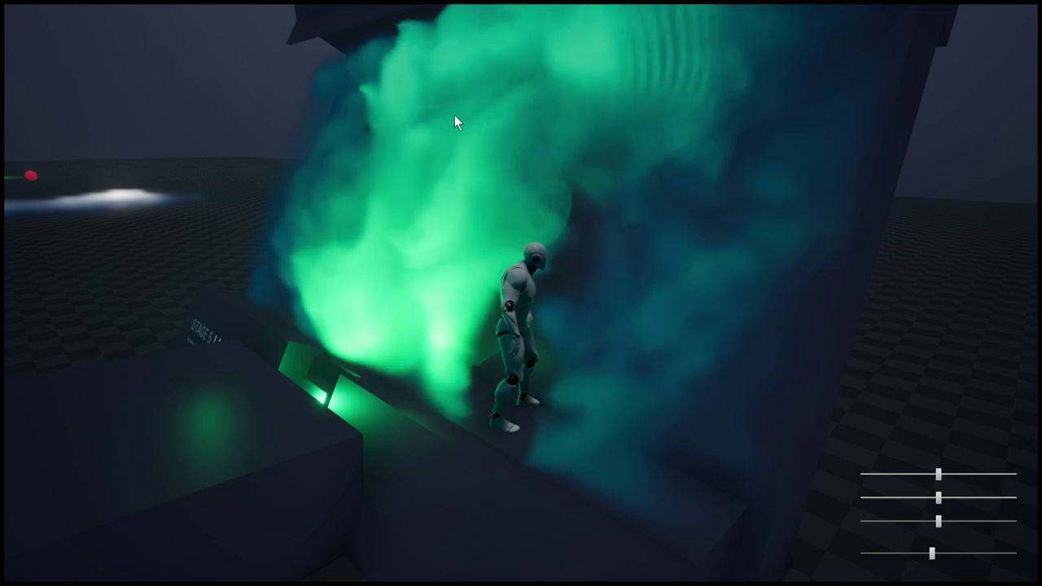
click(502, 231)
key(w)
key(a)
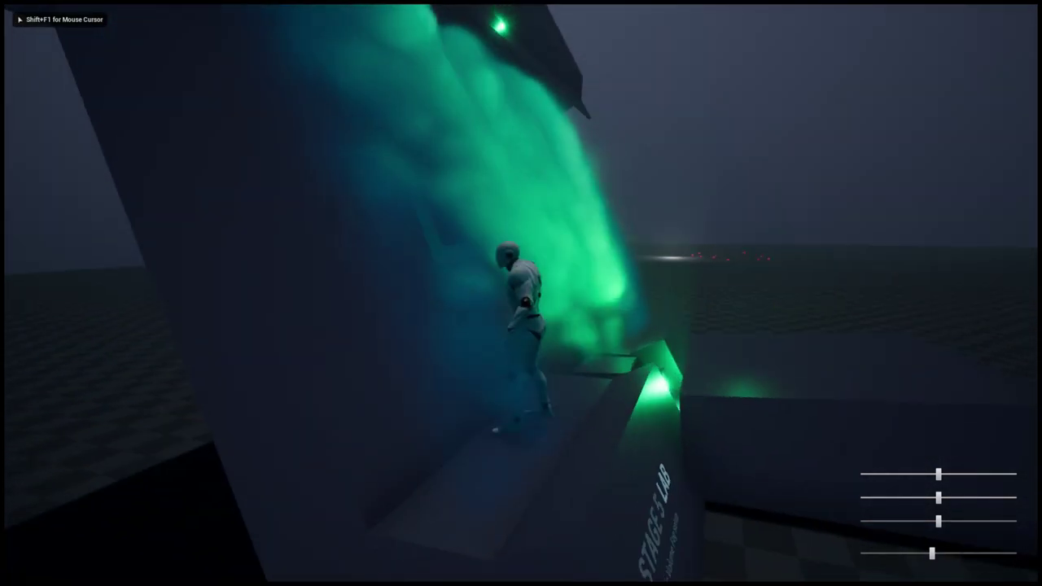
Pull the game camera slightly back and run and jump the character through the Lab fog, continuing to the ring-shaped fog stage
key(shift+F1)
drag(940, 562, 957, 554)
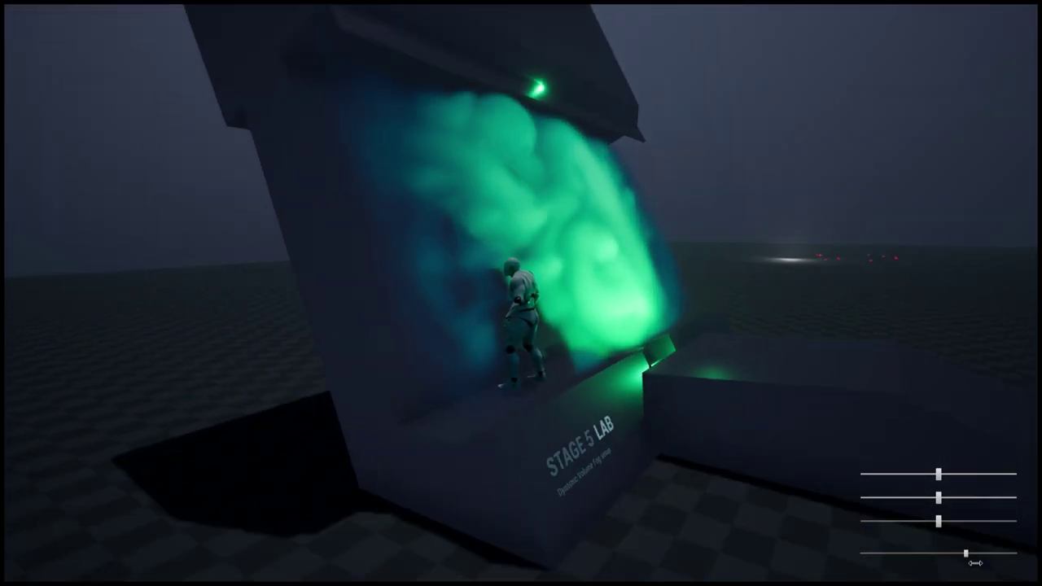
click(829, 365)
key(d)
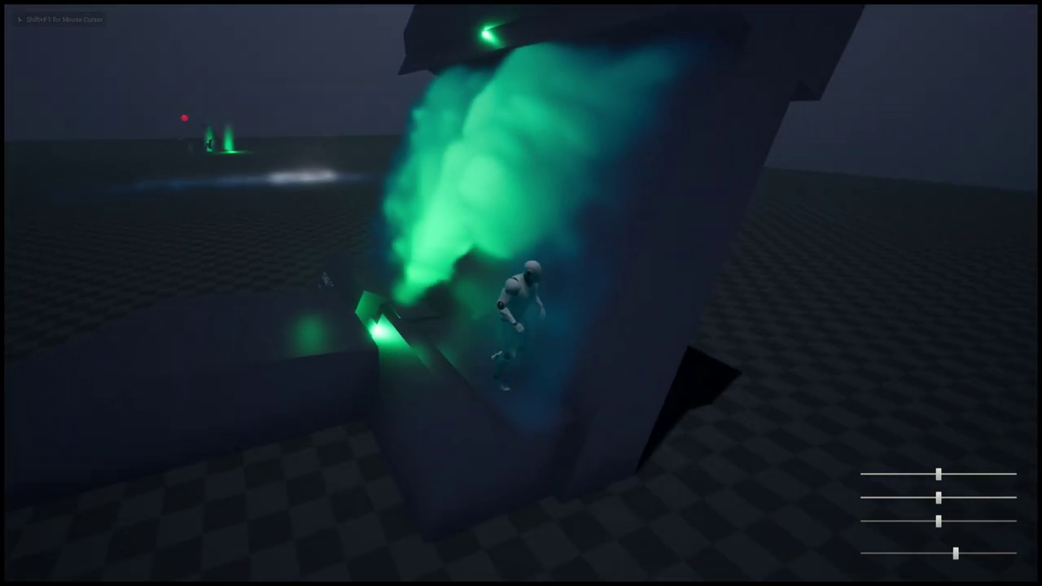
key(w)
key(a)
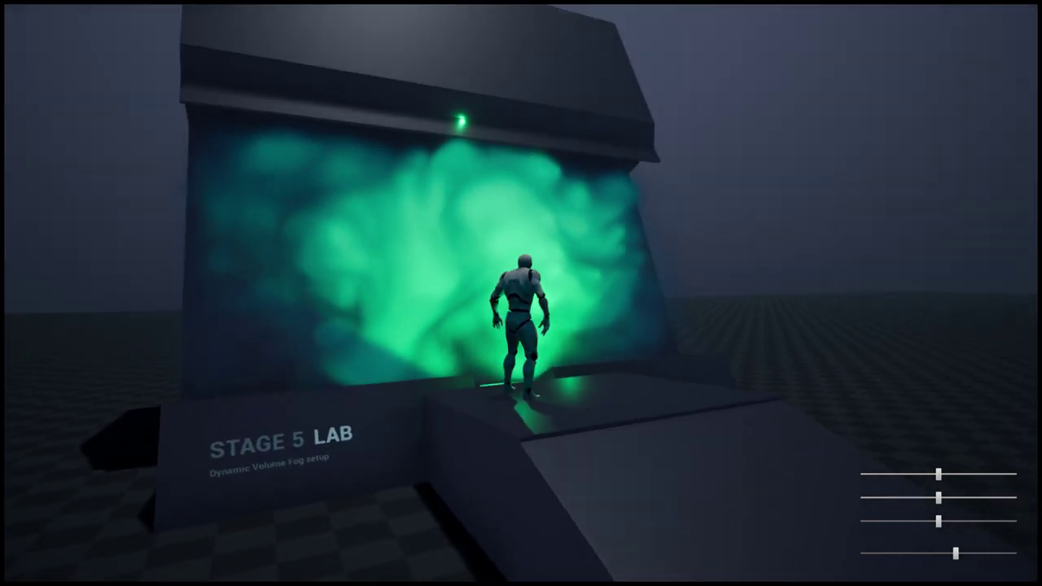
key(w)
key(space)
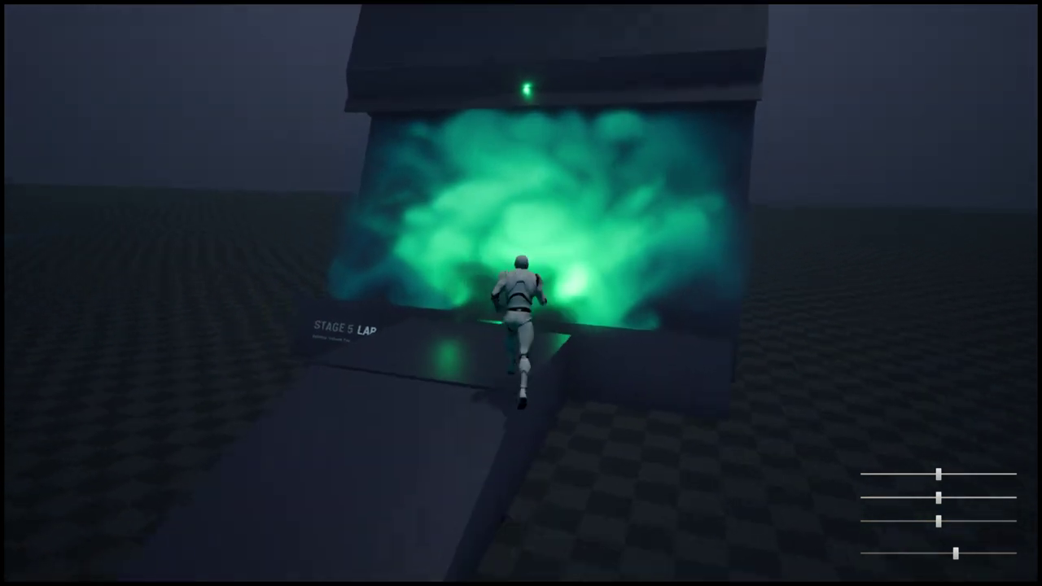
key(w)
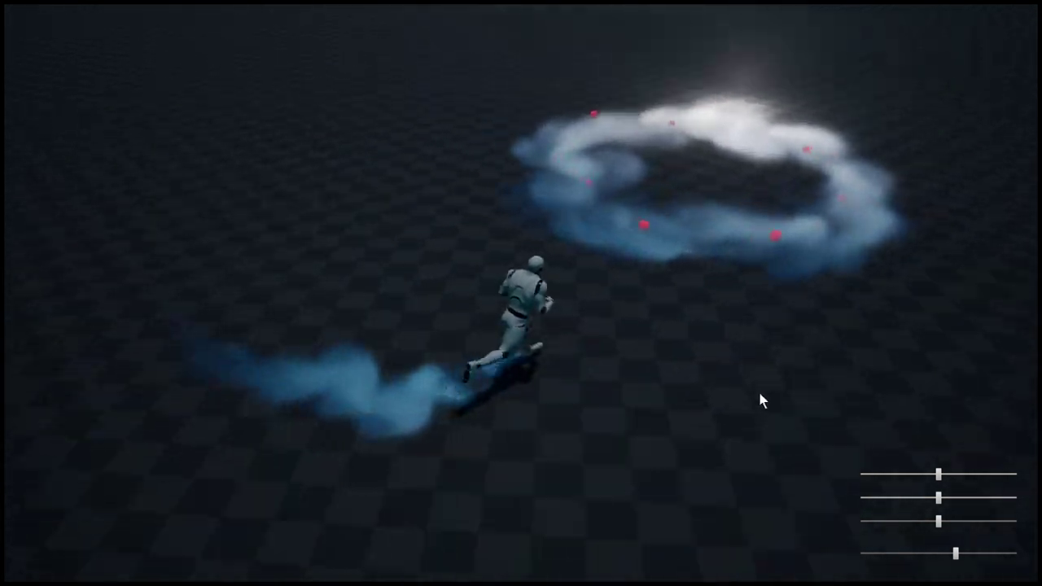
Run and jump the character around the ring-shaped fog while turning the game camera, and stop play
drag(756, 394, 877, 394)
key(space)
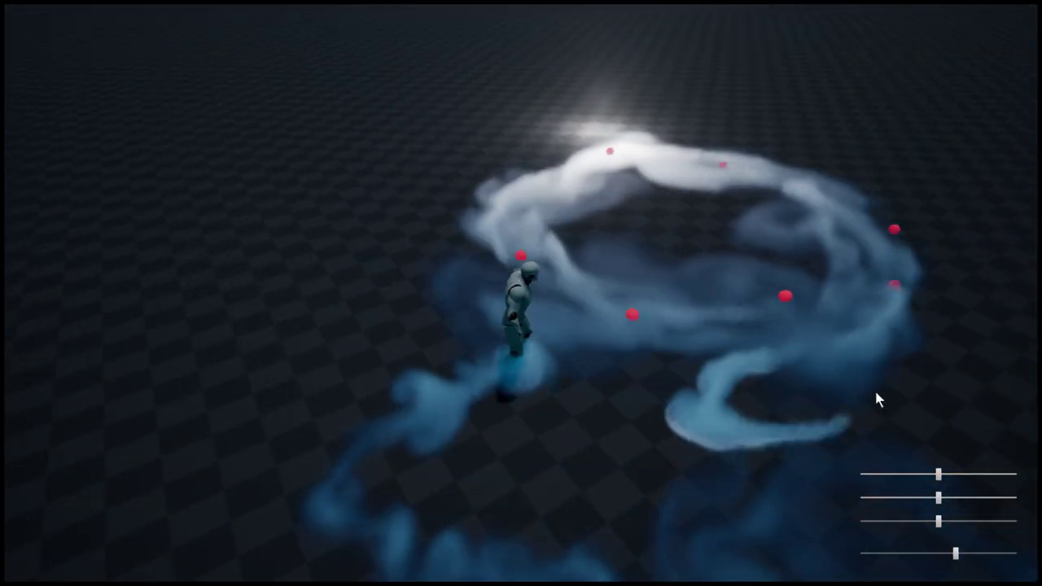
click(521, 440)
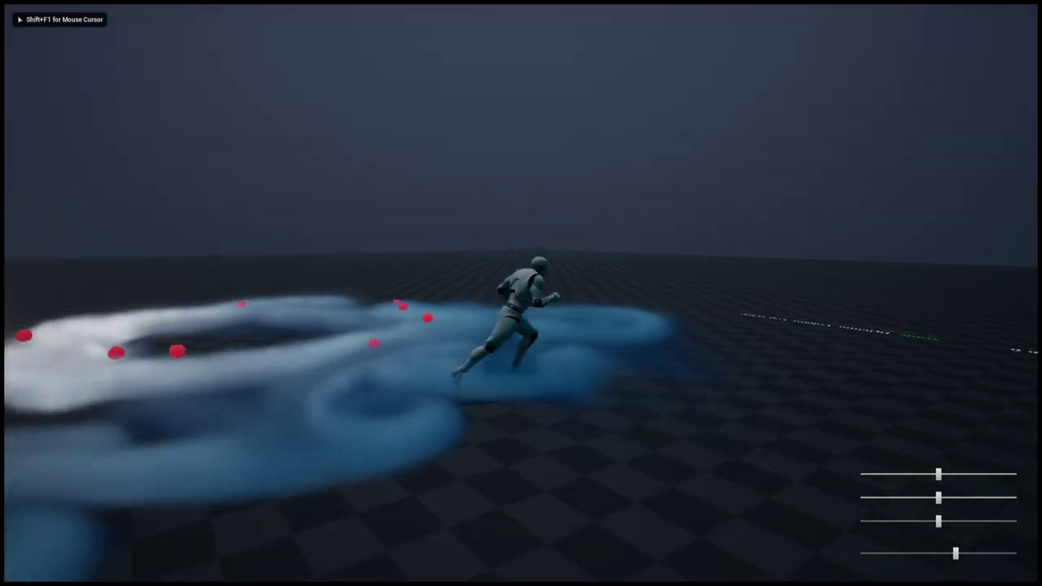
key(a)
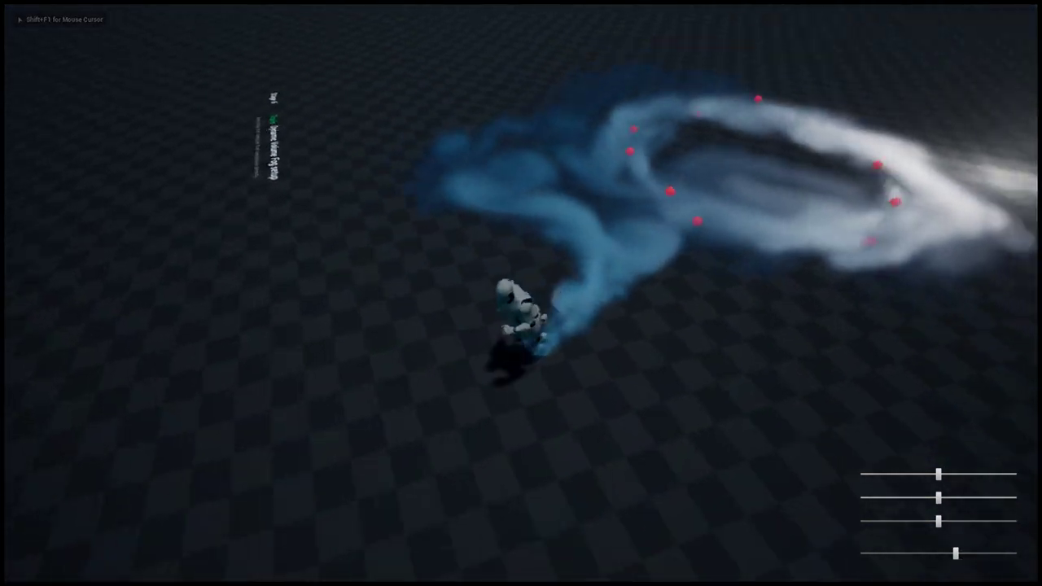
key(shift+F1)
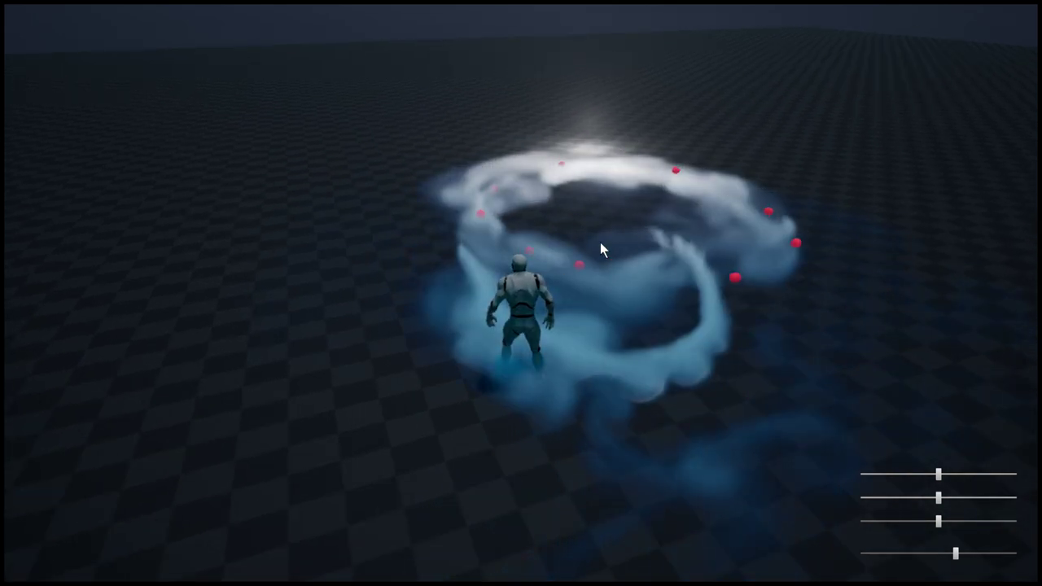
click(653, 296)
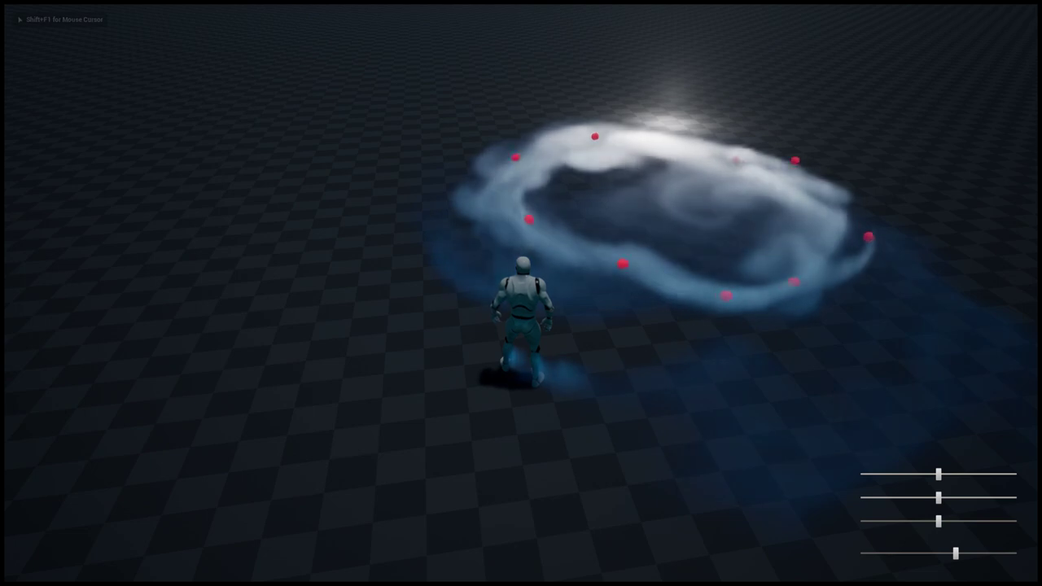
key(Escape)
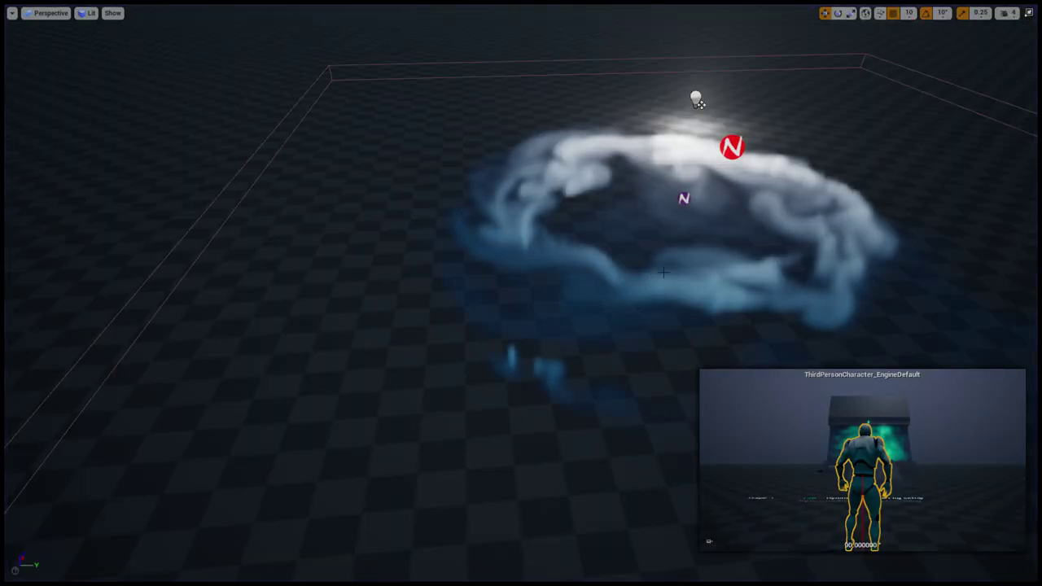
Open the NinjaLive_Level24A_VolumeClouds level and play it in the maximized viewport facing the volcano
key(F11)
right_drag(658, 273, 440, 298)
key(f)
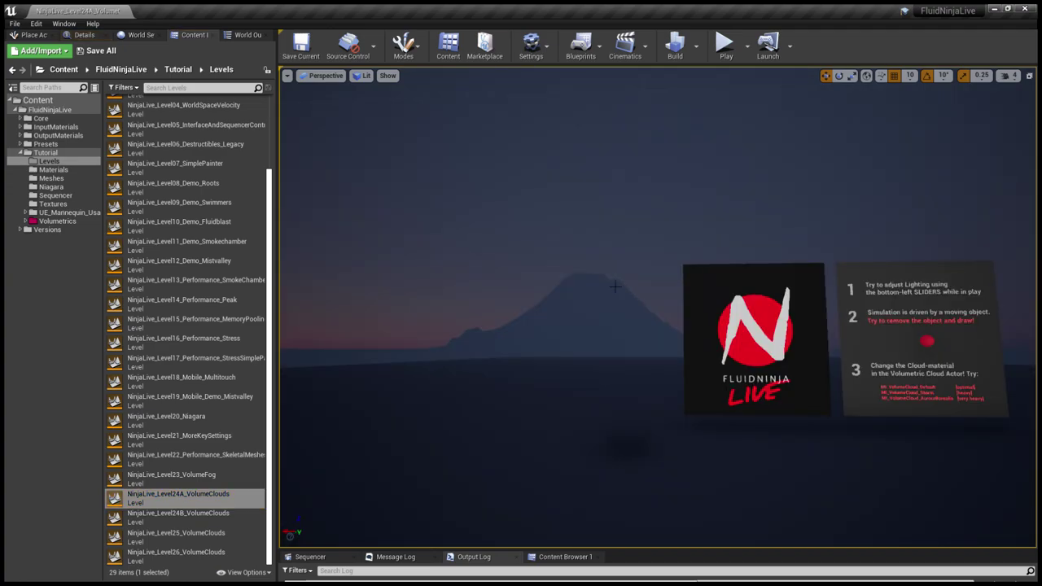
key(F11)
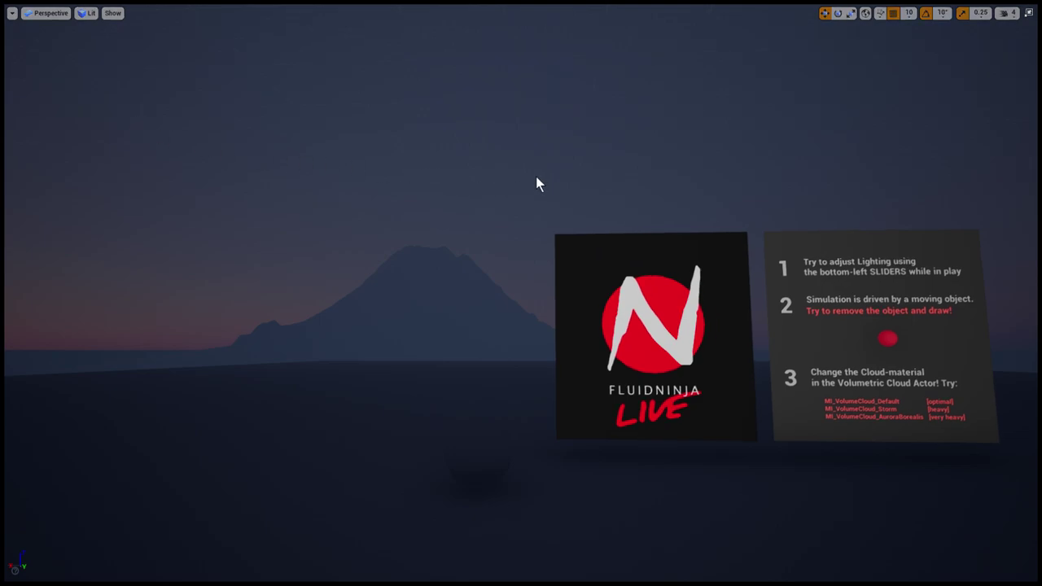
key(alt+p)
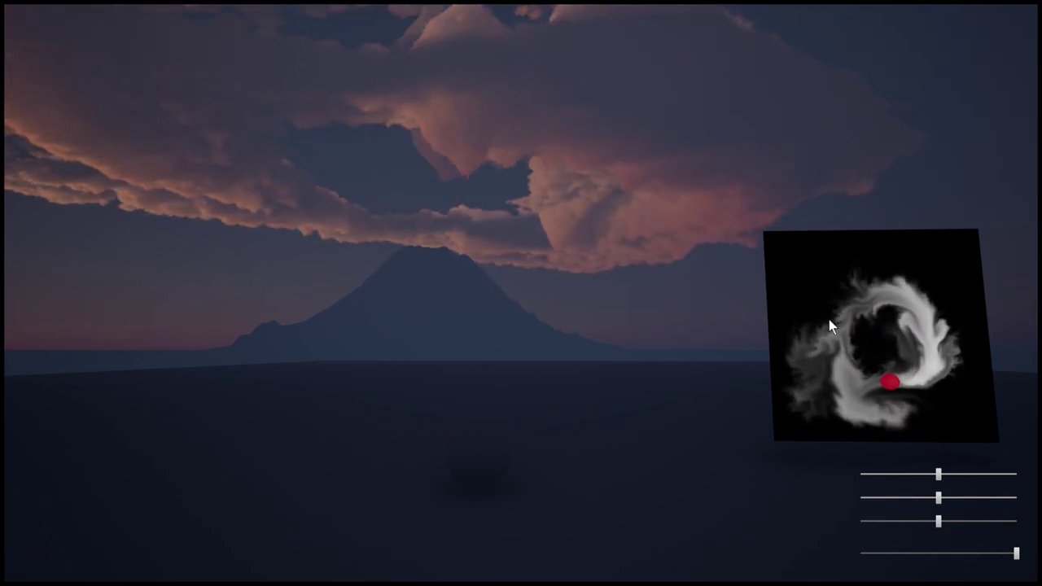
Lower the first lighting slider slightly, shift the third one down and up during play, and stop play
click(724, 327)
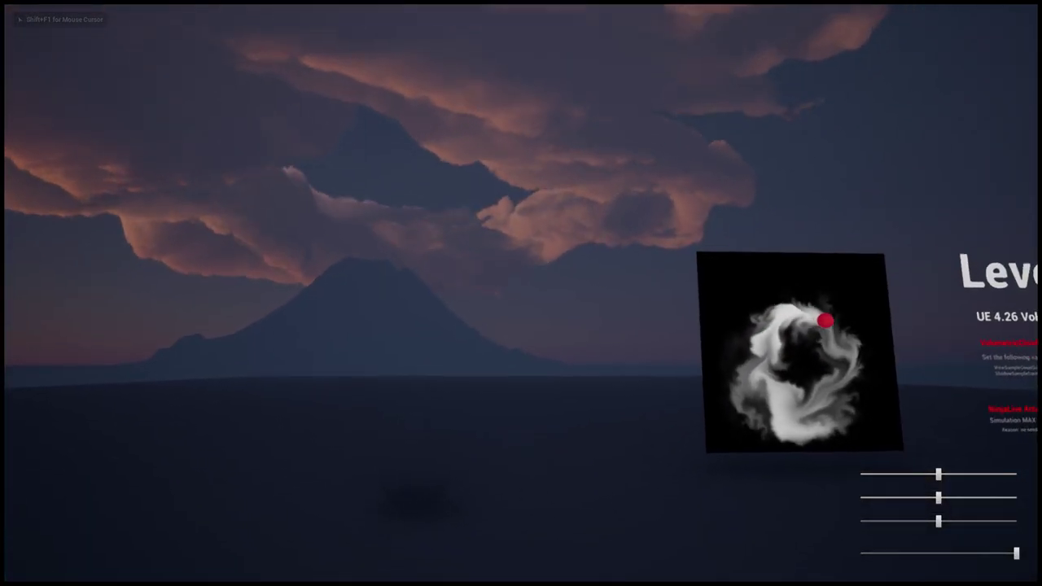
key(shift+F1)
drag(938, 474, 928, 493)
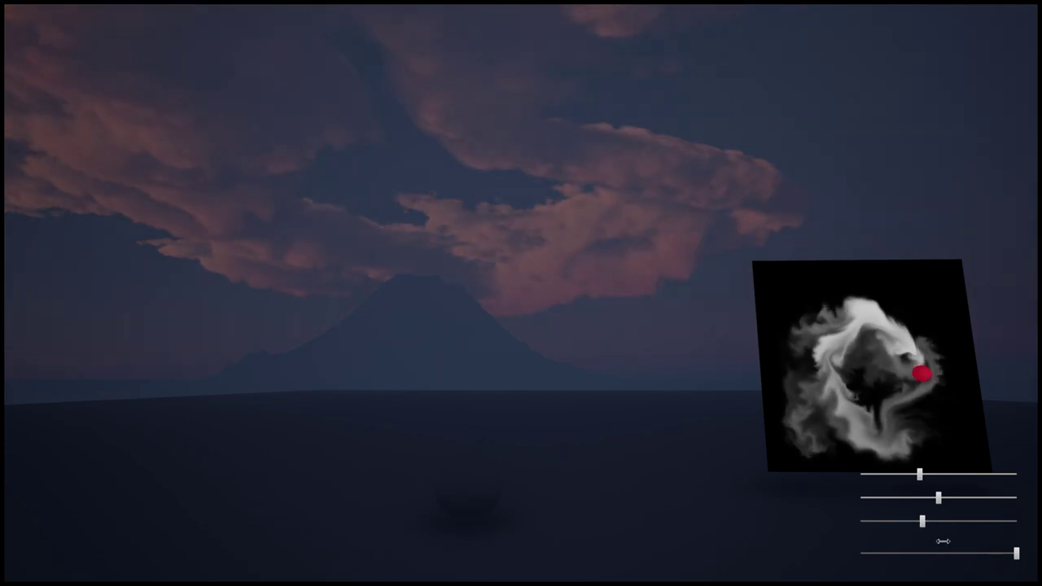
mouse_move(943, 541)
mouse_down()
mouse_move(1028, 543)
mouse_move(958, 544)
mouse_up()
click(924, 524)
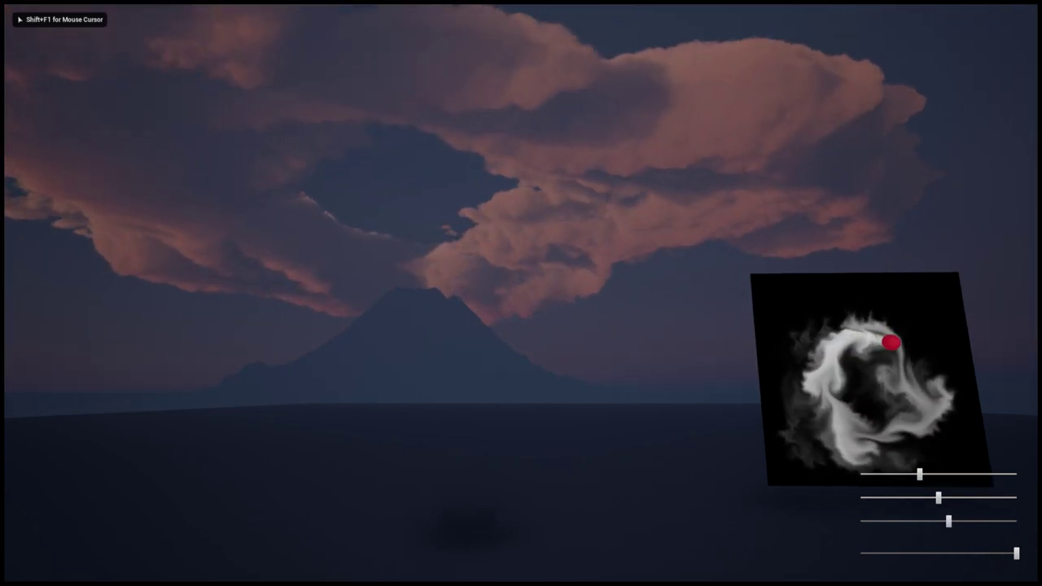
key(Escape)
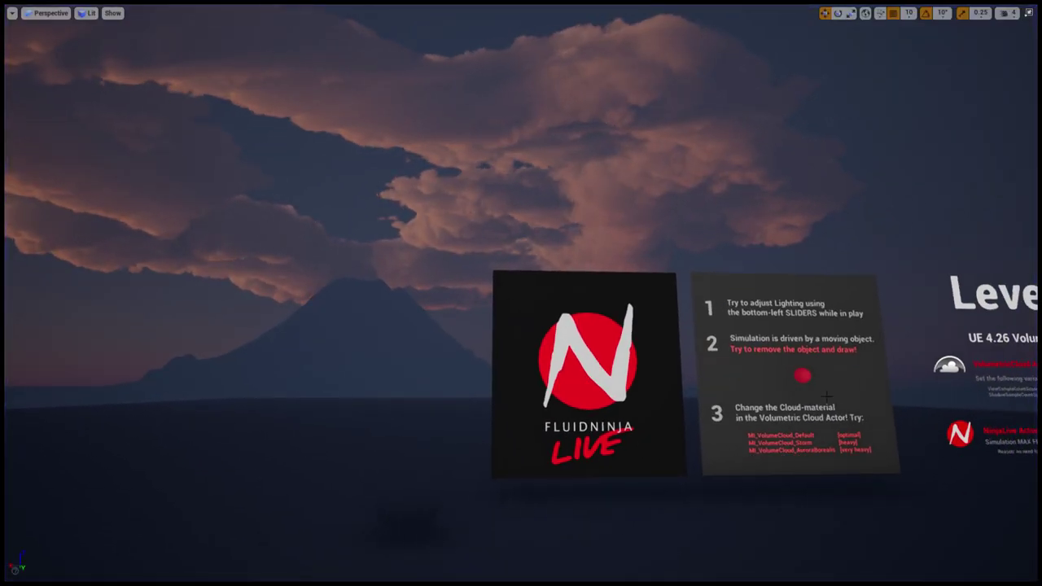
Move the red driving sphere away from the simulation canvas and play the level with the view turned to the volcano
right_drag(579, 399, 692, 399)
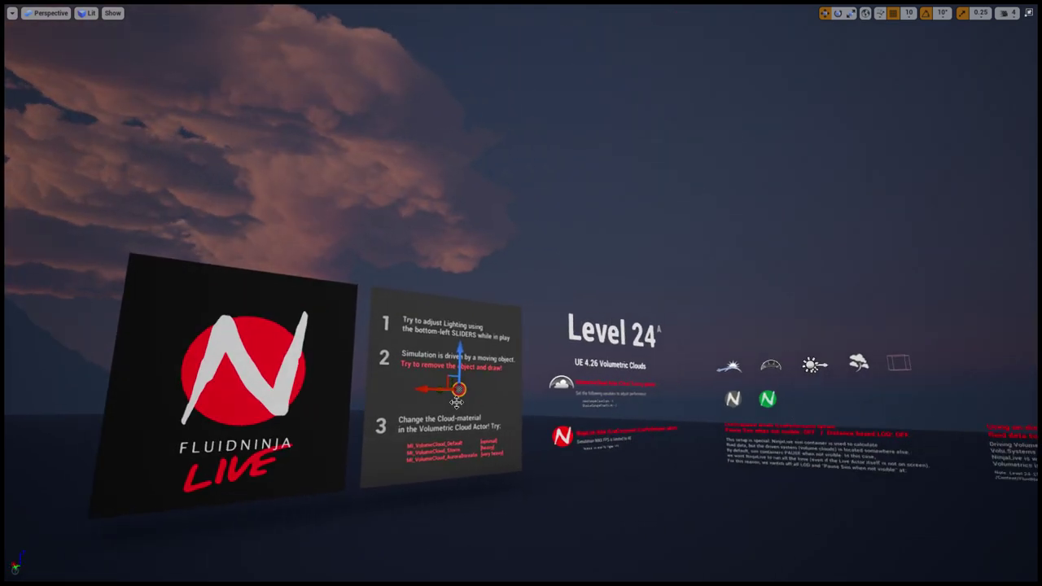
key(alt+p)
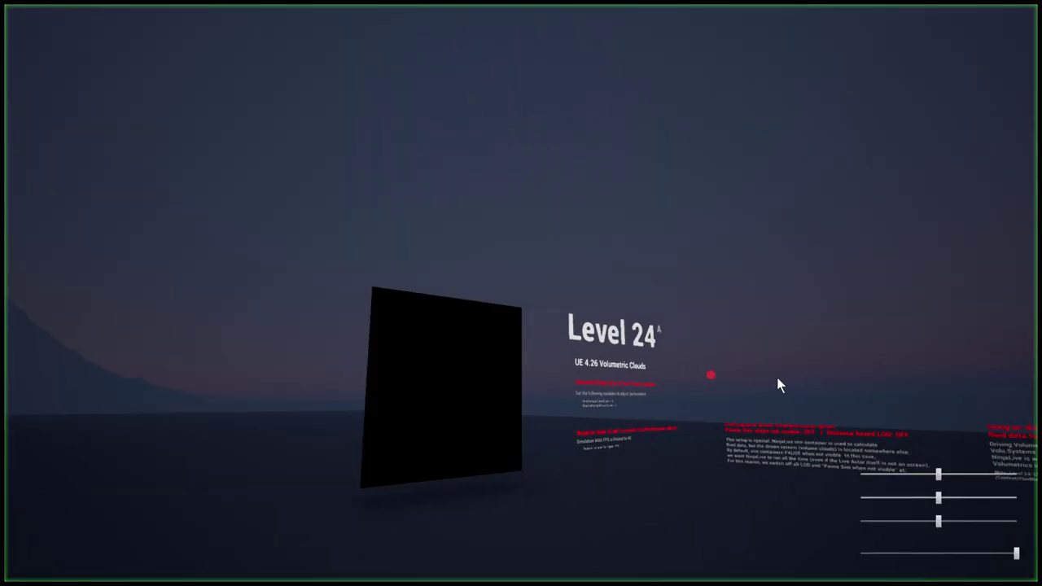
key(d)
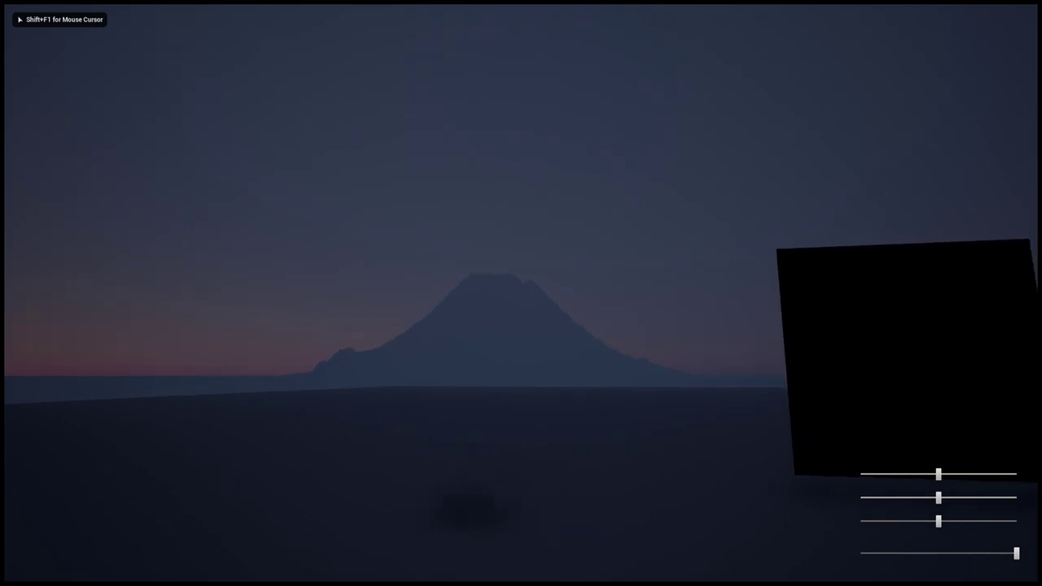
Paint swirling strokes by hand on the simulation canvas to shape the clouds, look around, and stop play
mouse_move(842, 346)
mouse_down()
mouse_move(704, 342)
mouse_move(786, 382)
mouse_move(791, 321)
mouse_move(716, 364)
mouse_up()
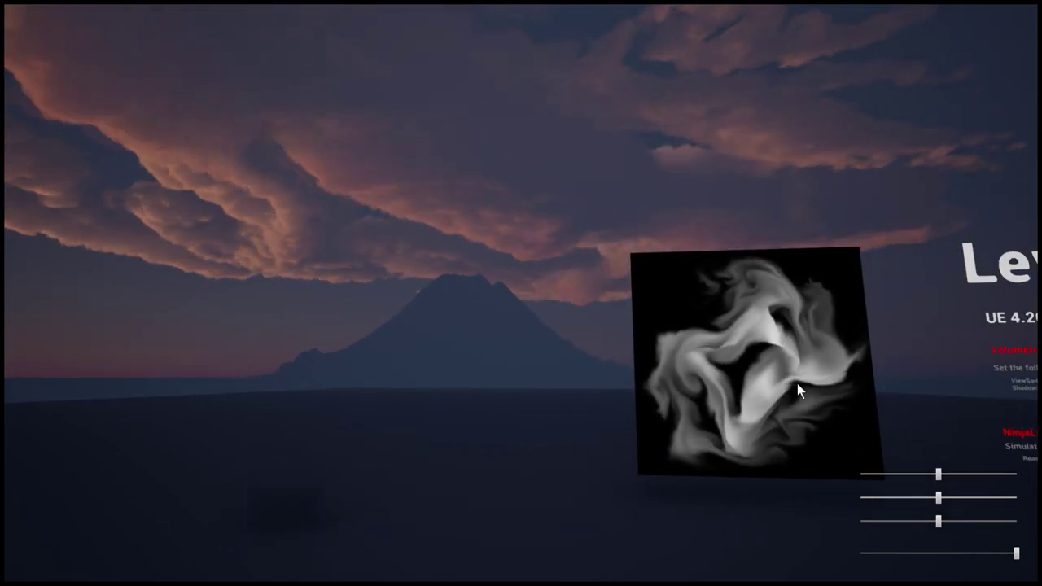
click(742, 350)
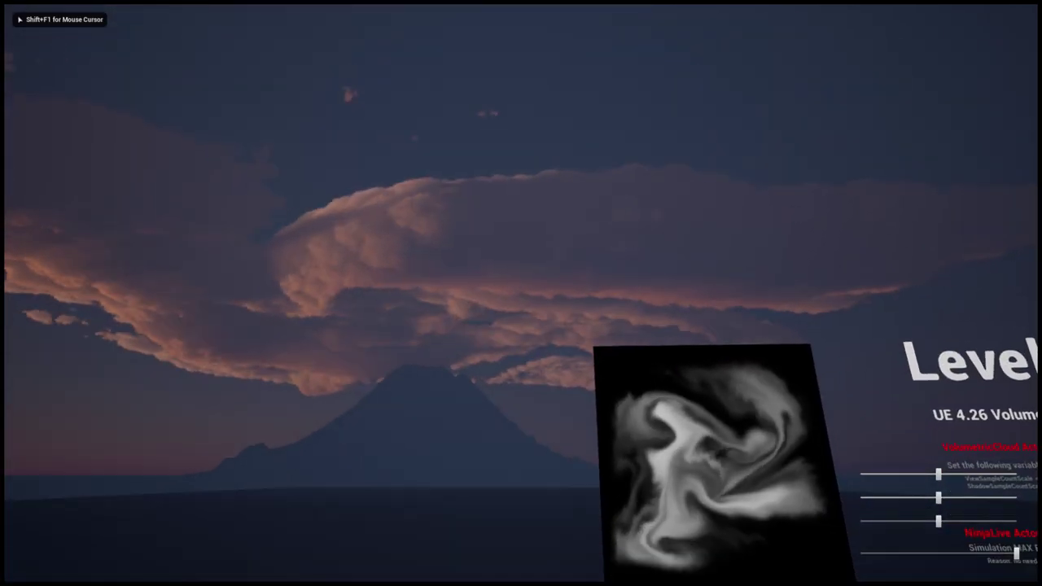
key(shift+F1)
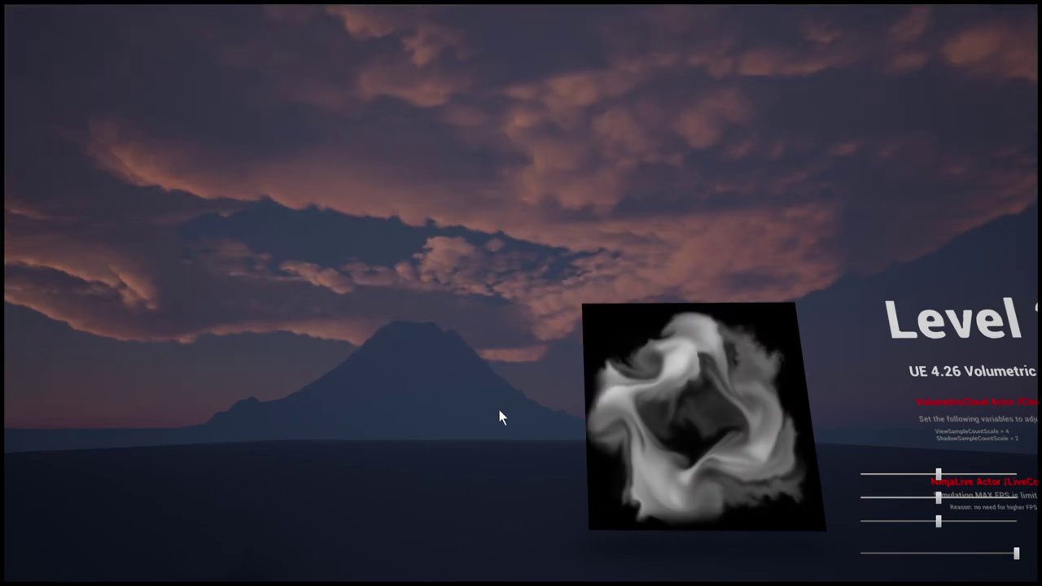
mouse_move(499, 409)
mouse_down()
mouse_move(533, 385)
mouse_move(447, 390)
mouse_move(509, 419)
mouse_move(448, 389)
mouse_move(469, 407)
mouse_up()
key(Escape)
Turn off Disable Preset Manager on the NinjaLive_PresetManager actor and play the level in the maximized viewport
right_drag(470, 407, 795, 354)
key(F11)
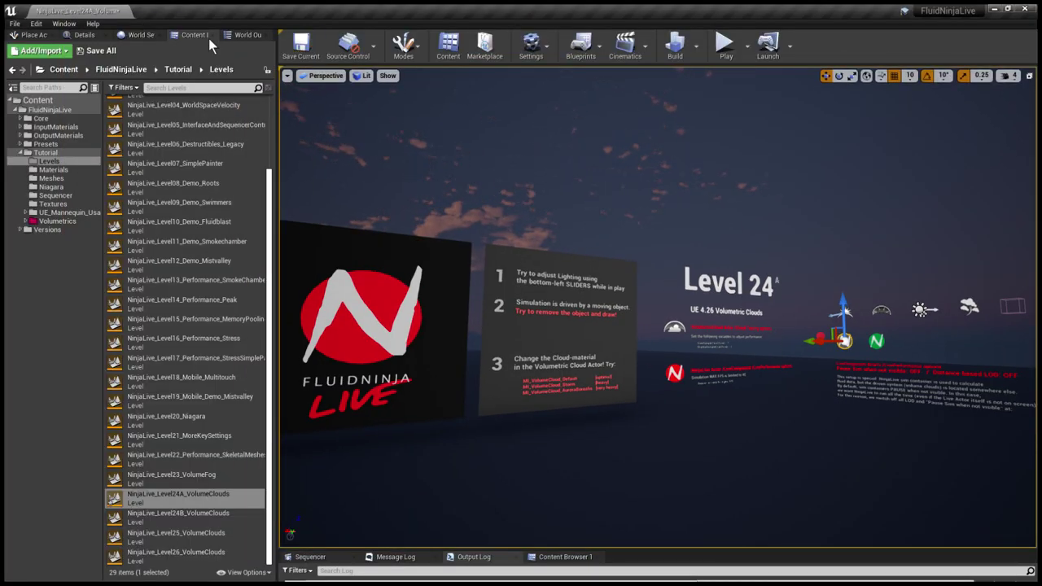
click(85, 35)
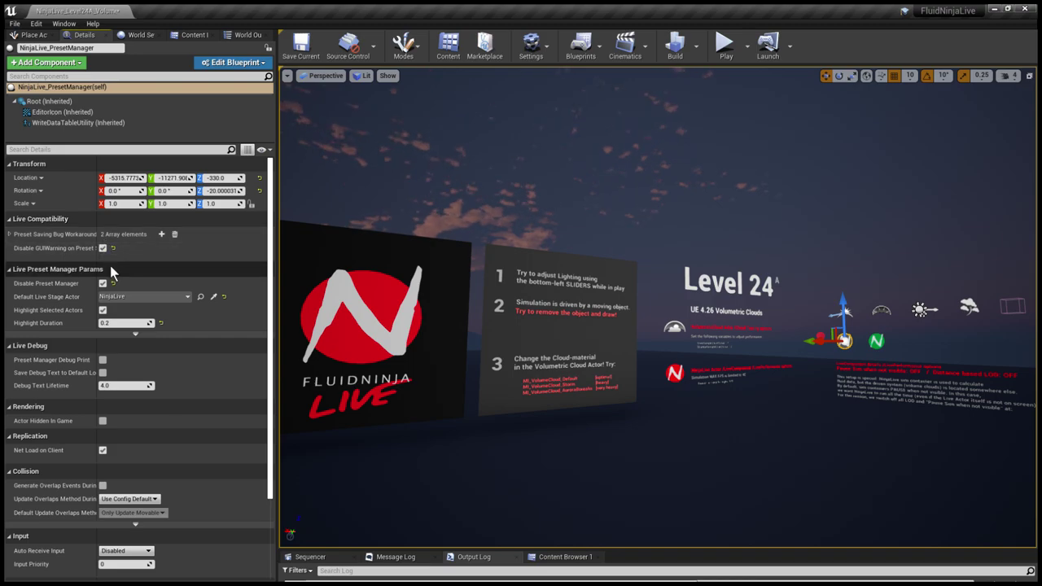
key(alt+p)
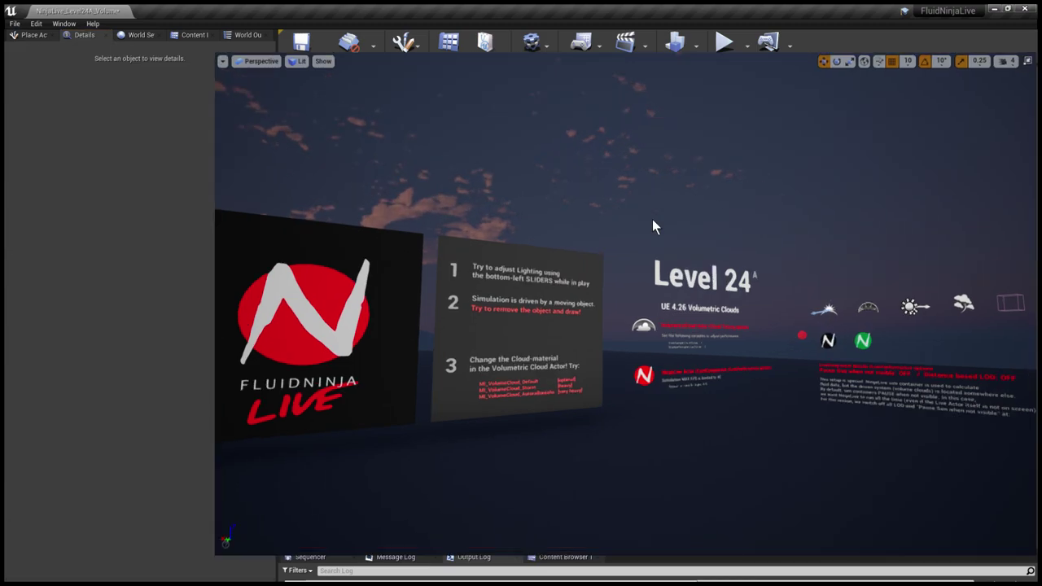
Set the Clouds_SwirlPaint brush to size 0.5, density 0.1, persistence 1.0, drag 1.0 and puncture 1.0
click(679, 276)
key(w)
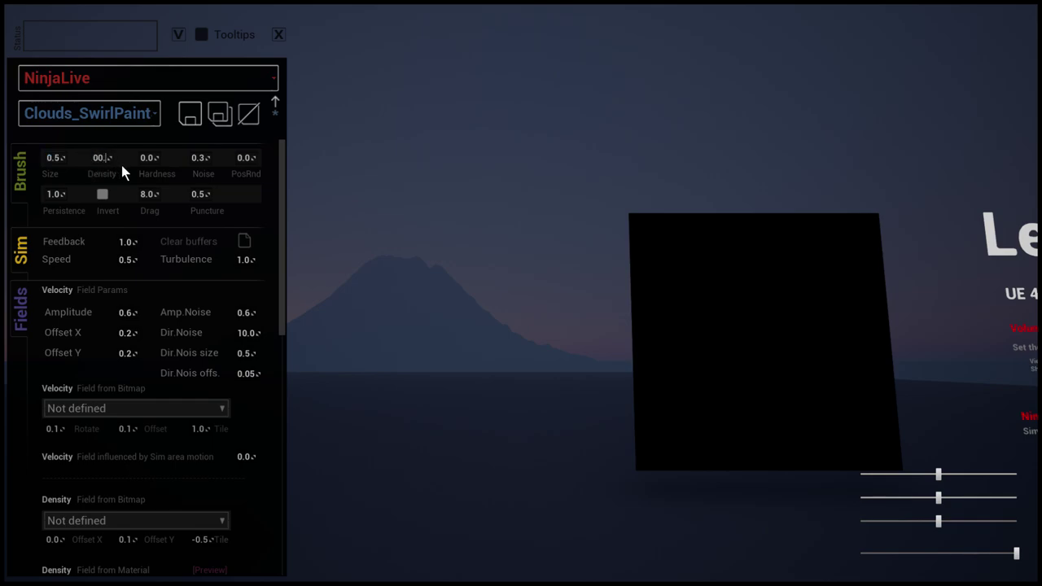
click(151, 196)
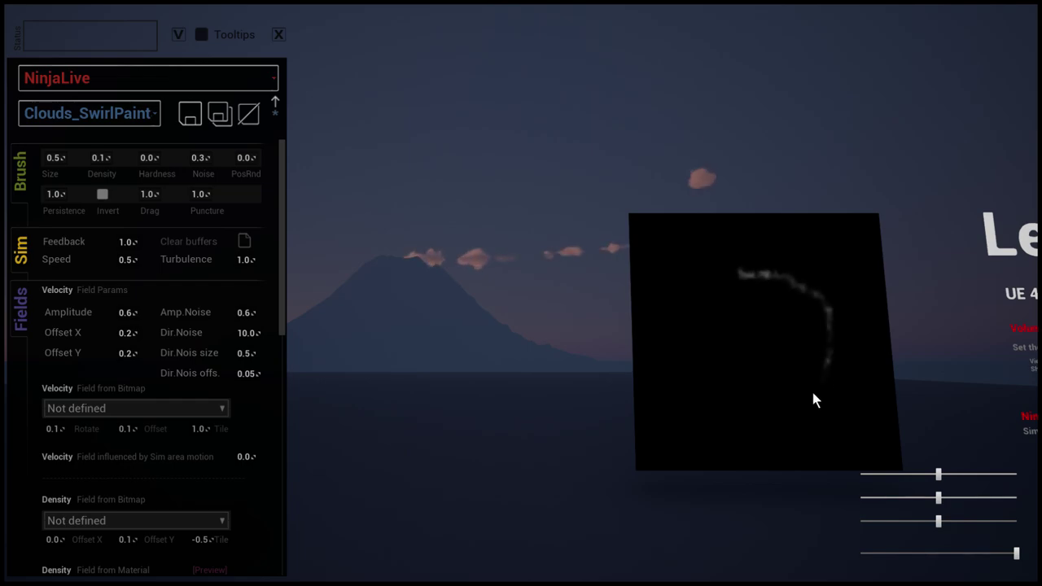
Paint a ring of cloud density on the simulation canvas, collapse the preset panel's parameters, and stop play
mouse_move(786, 275)
mouse_down()
mouse_move(664, 346)
mouse_move(814, 365)
mouse_move(773, 278)
mouse_move(632, 359)
mouse_up()
right_drag(632, 358, 636, 400)
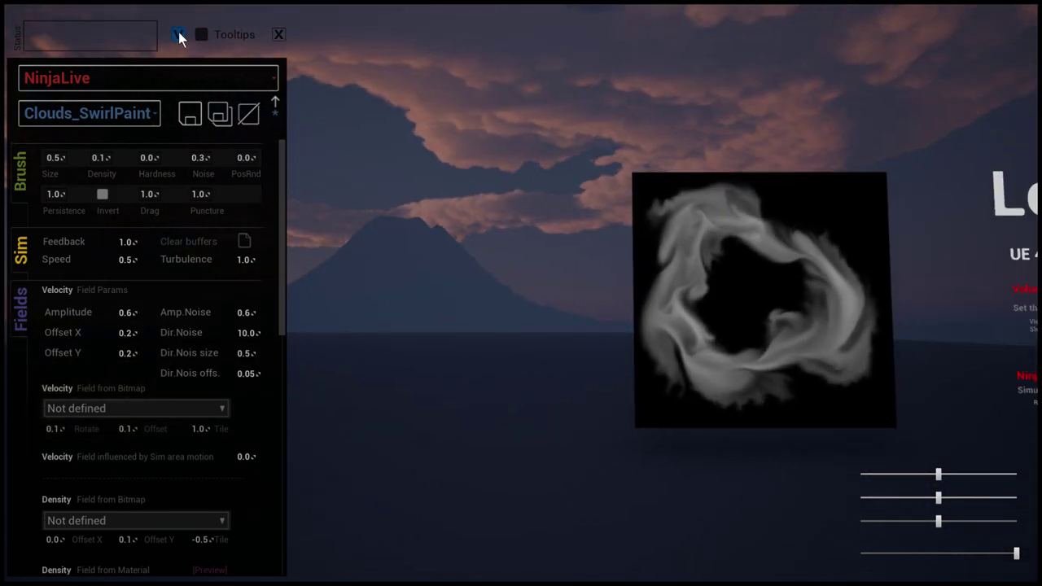
click(178, 34)
right_drag(522, 293, 562, 322)
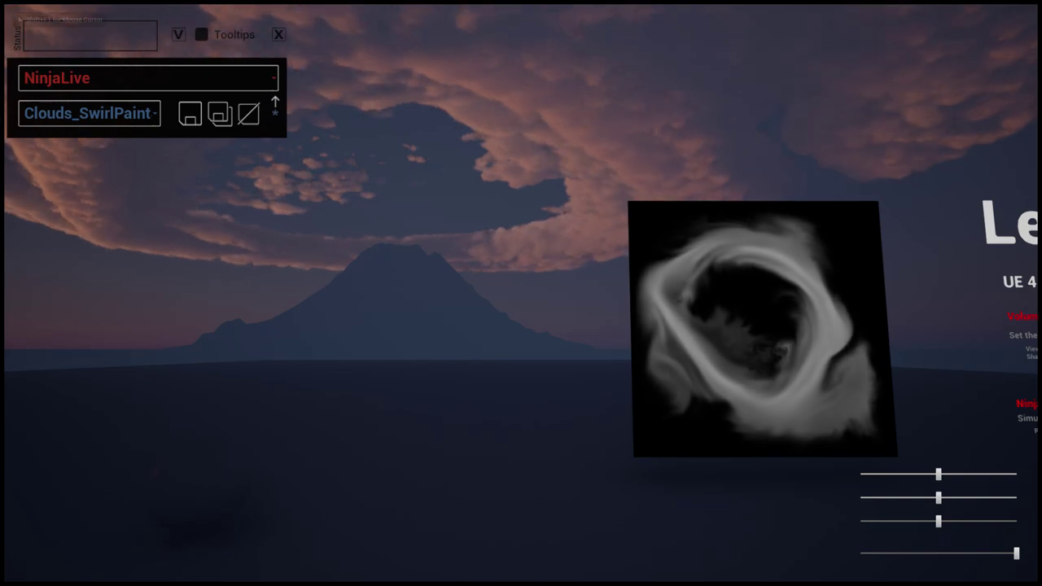
key(Escape)
Assign the MI_VolumeCloud_Storm material to the VolumetricCloud actor, clear the selection and maximize the viewport
key(s)
right_drag(539, 310, 527, 283)
mouse_move(481, 212)
right_down()
mouse_move(420, 187)
mouse_move(492, 214)
right_up()
key(F11)
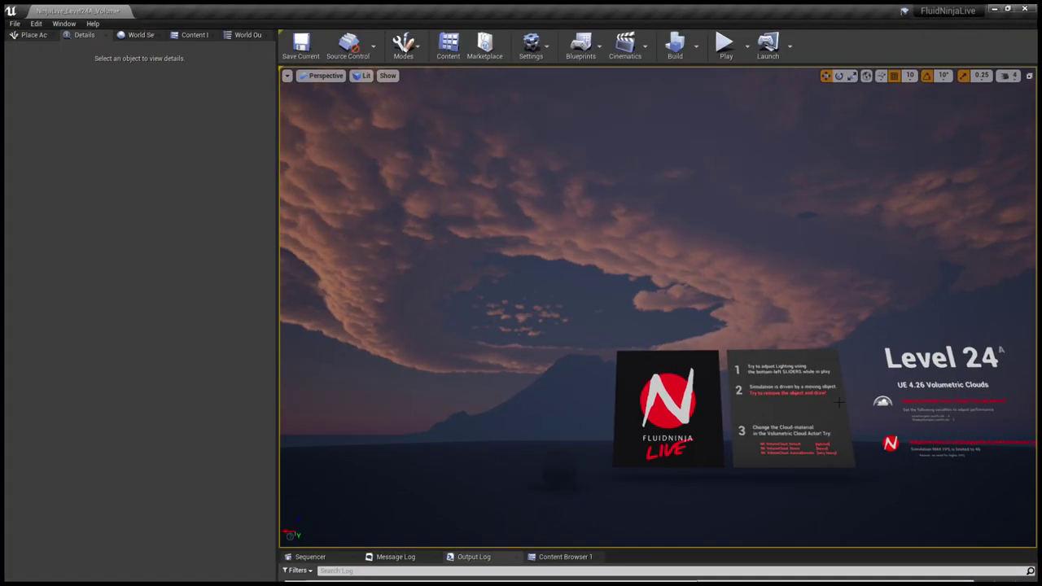
click(885, 403)
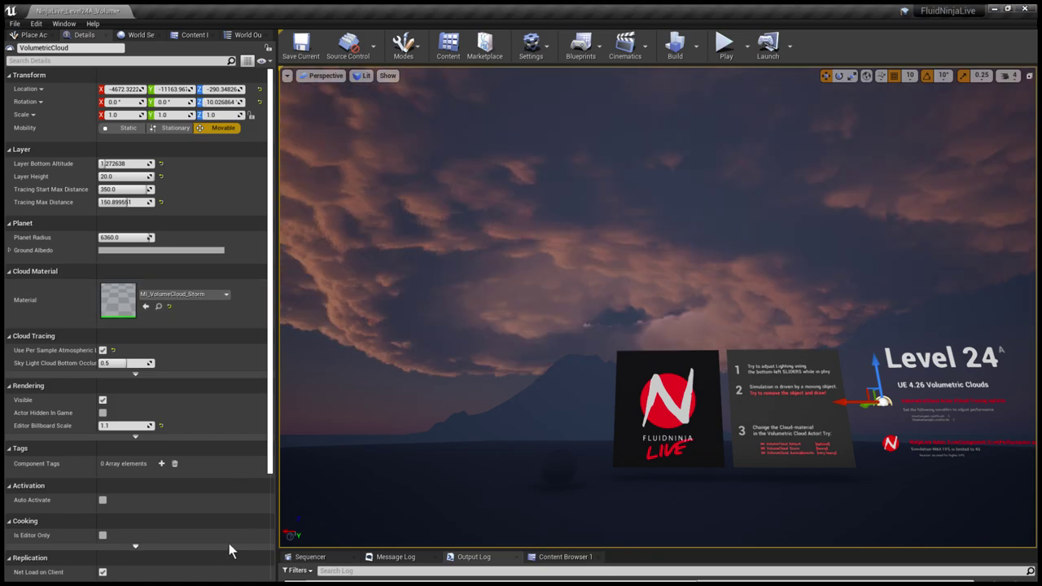
click(516, 367)
key(F11)
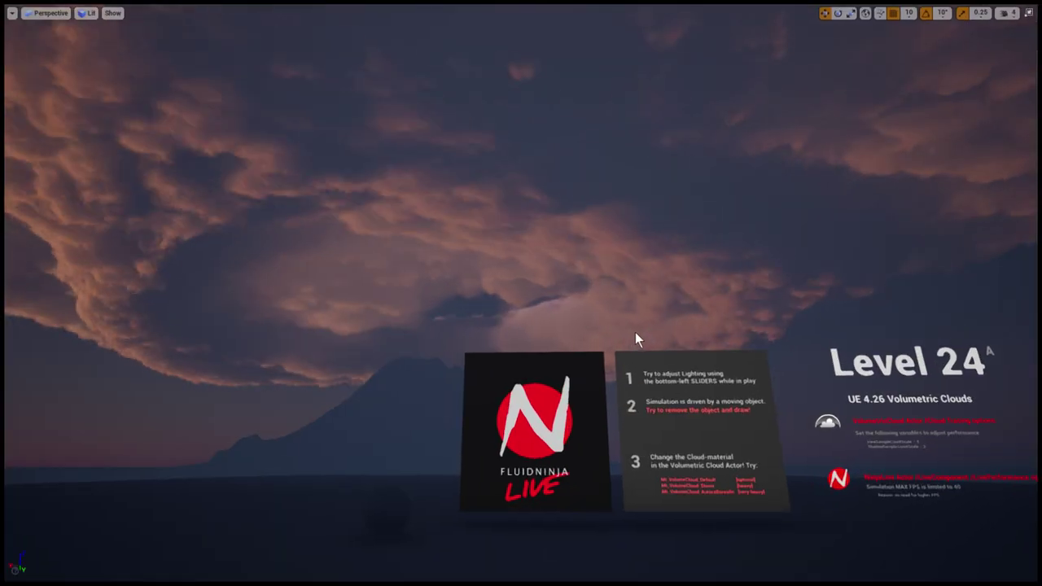
Play the level with preset parameters collapsed, paint storm clouds on the canvas and set the first lighting slider to its minimum
key(alt+p)
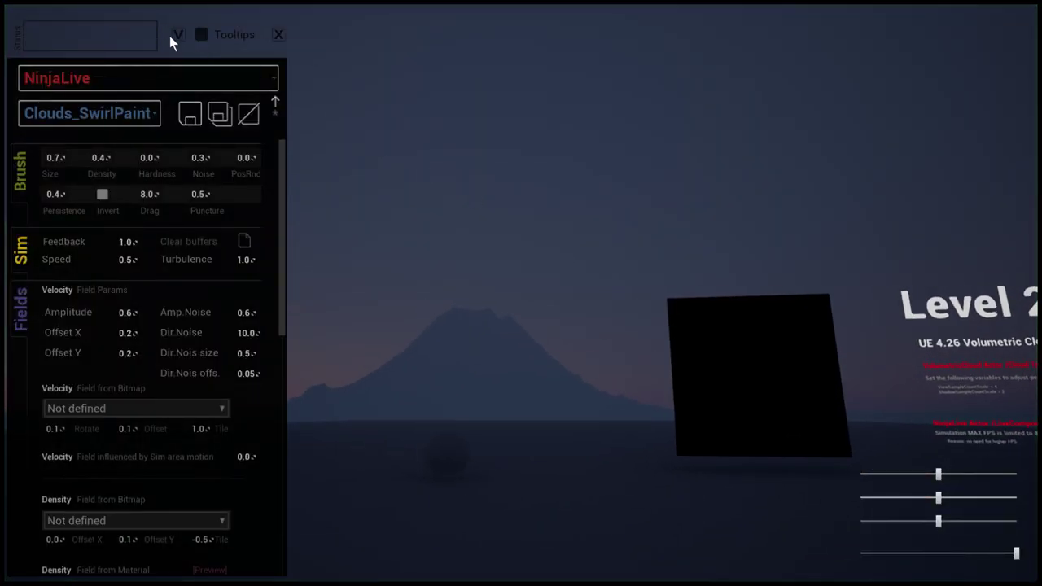
click(172, 36)
mouse_move(762, 343)
mouse_down()
mouse_move(797, 395)
mouse_move(736, 418)
mouse_move(765, 350)
mouse_move(750, 409)
mouse_move(724, 342)
mouse_move(774, 367)
mouse_move(739, 372)
mouse_move(788, 445)
mouse_move(666, 415)
mouse_move(698, 390)
mouse_move(767, 416)
mouse_move(738, 476)
mouse_move(693, 431)
mouse_move(741, 413)
mouse_move(767, 464)
mouse_move(703, 472)
mouse_move(740, 407)
mouse_move(725, 447)
mouse_up()
drag(939, 475, 863, 479)
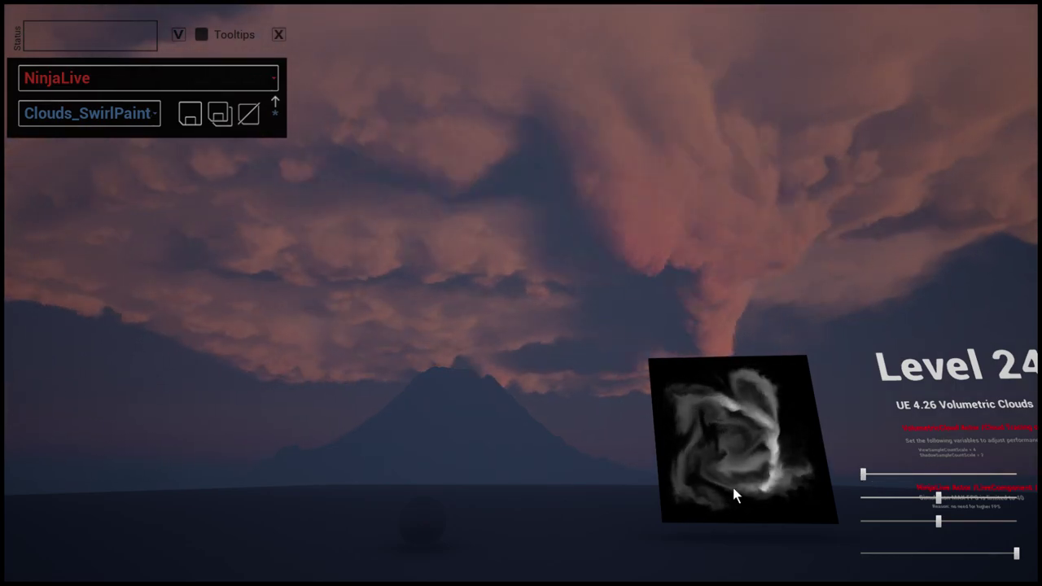
Paint further swirls on the canvas, look up at the storm clouds overhead, and stop play in the regular editor layout
mouse_move(732, 488)
mouse_down()
mouse_move(707, 438)
mouse_move(762, 450)
mouse_up()
right_drag(761, 450, 708, 326)
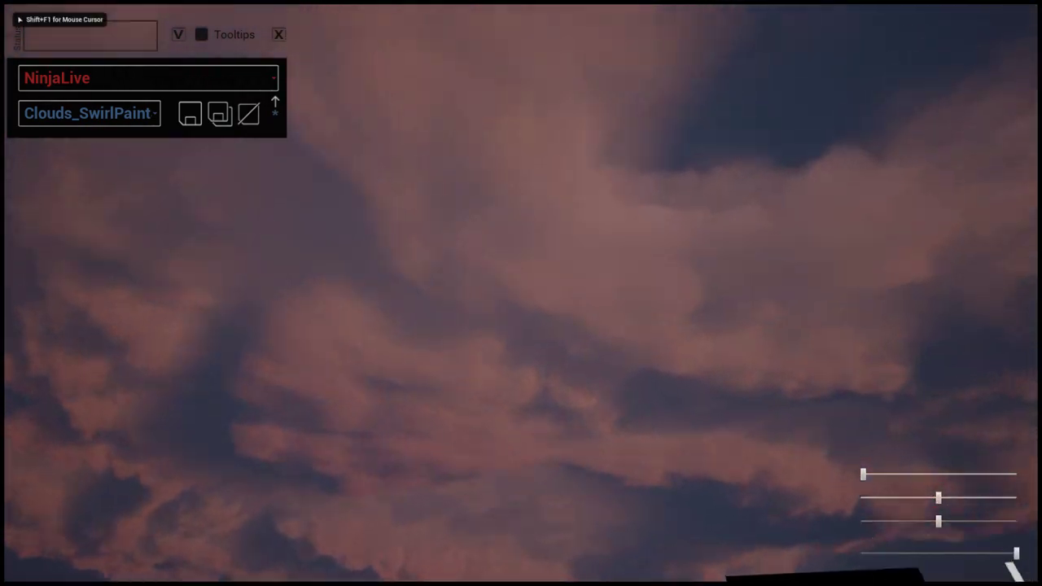
key(shift+F1)
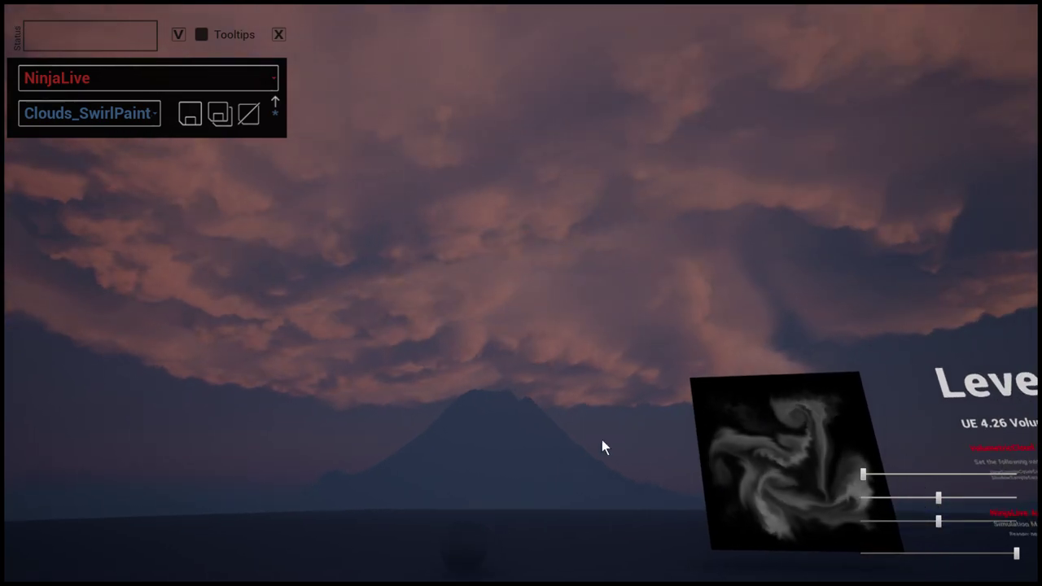
mouse_move(808, 432)
mouse_down()
mouse_move(802, 506)
mouse_move(748, 451)
mouse_move(809, 471)
mouse_move(763, 469)
mouse_up()
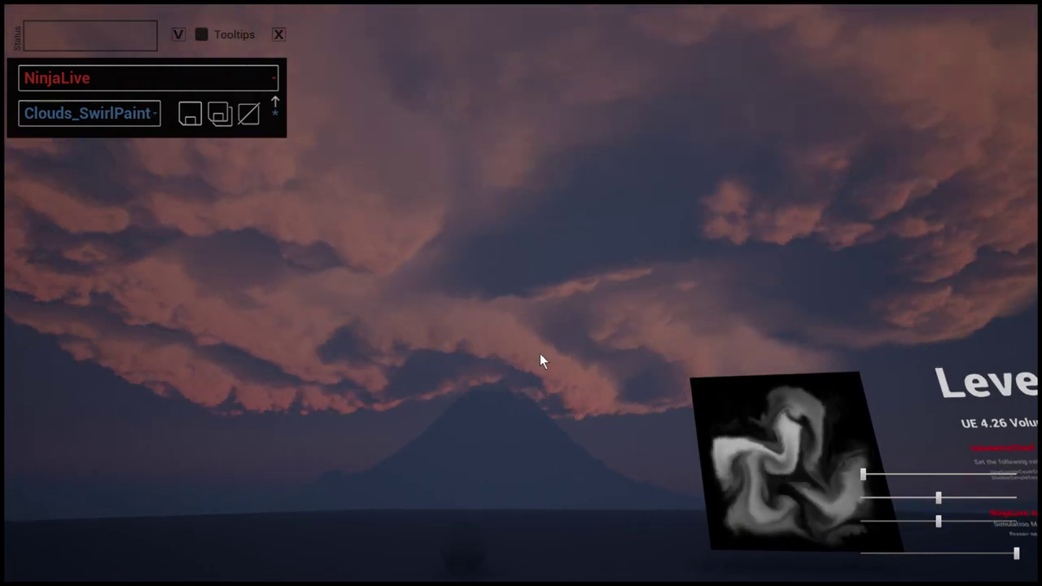
key(F11)
key(Escape)
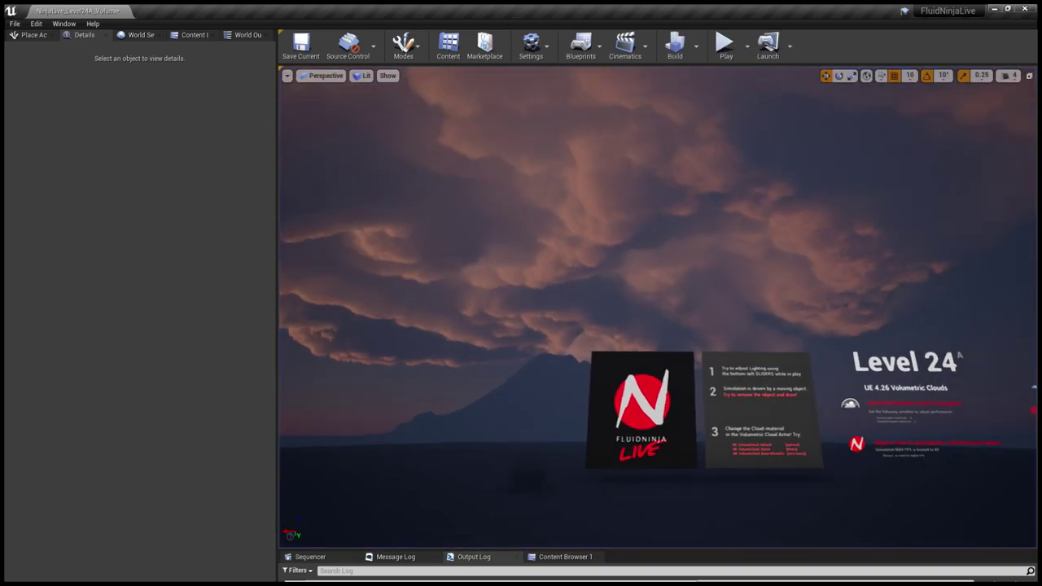
Assign the MI_VolumeCloud_AuroraBorealis material to the VolumetricCloud actor, and paint aurora strokes on the simulation canvas in play
click(800, 399)
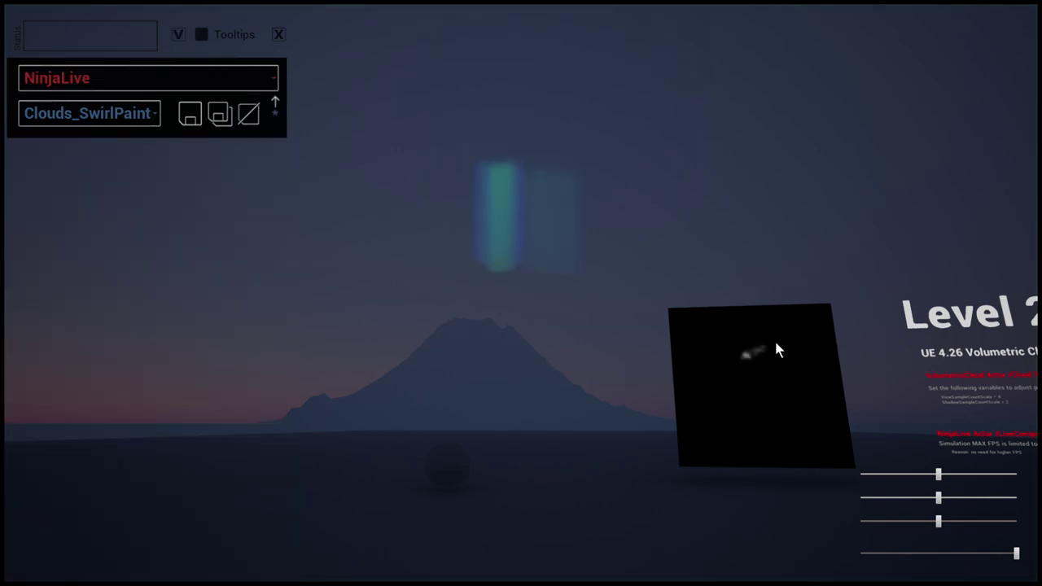
mouse_move(776, 349)
mouse_down()
mouse_move(757, 440)
mouse_move(761, 407)
mouse_up()
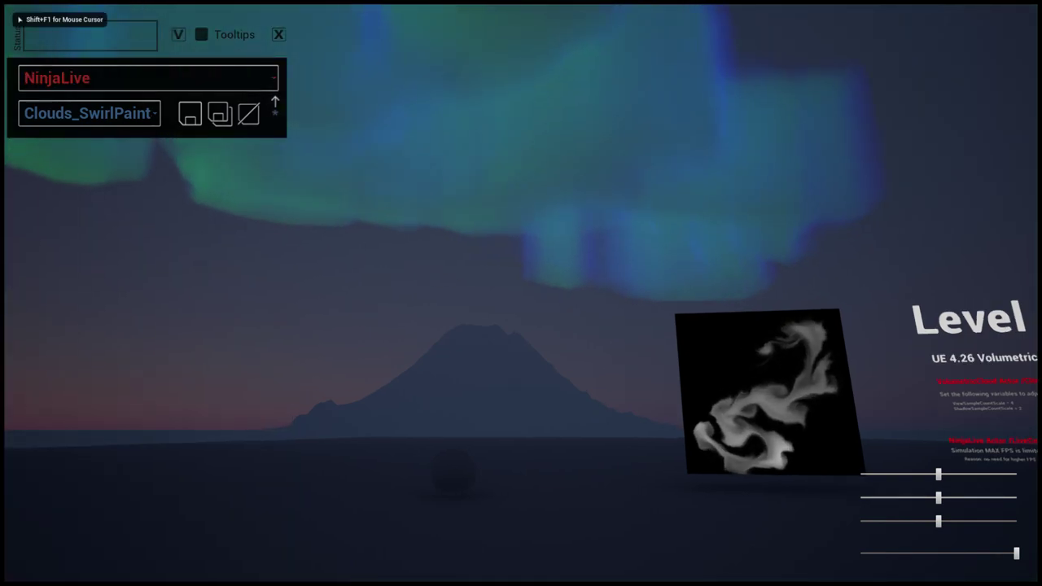
right_drag(686, 431, 729, 417)
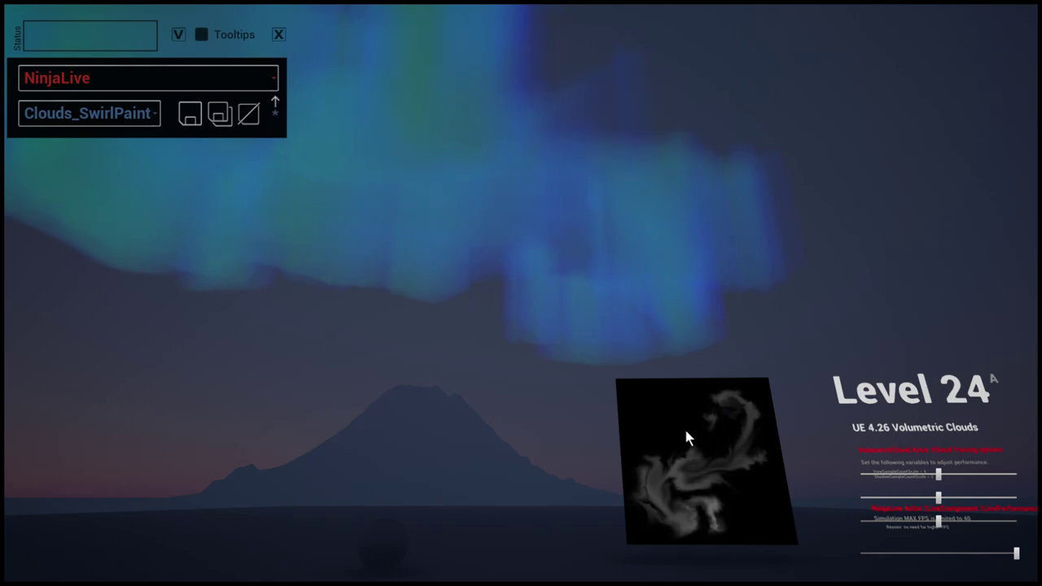
mouse_move(712, 437)
mouse_down()
mouse_move(729, 492)
mouse_move(703, 434)
mouse_move(685, 499)
mouse_move(717, 427)
mouse_move(669, 466)
mouse_move(733, 476)
mouse_move(678, 444)
mouse_up()
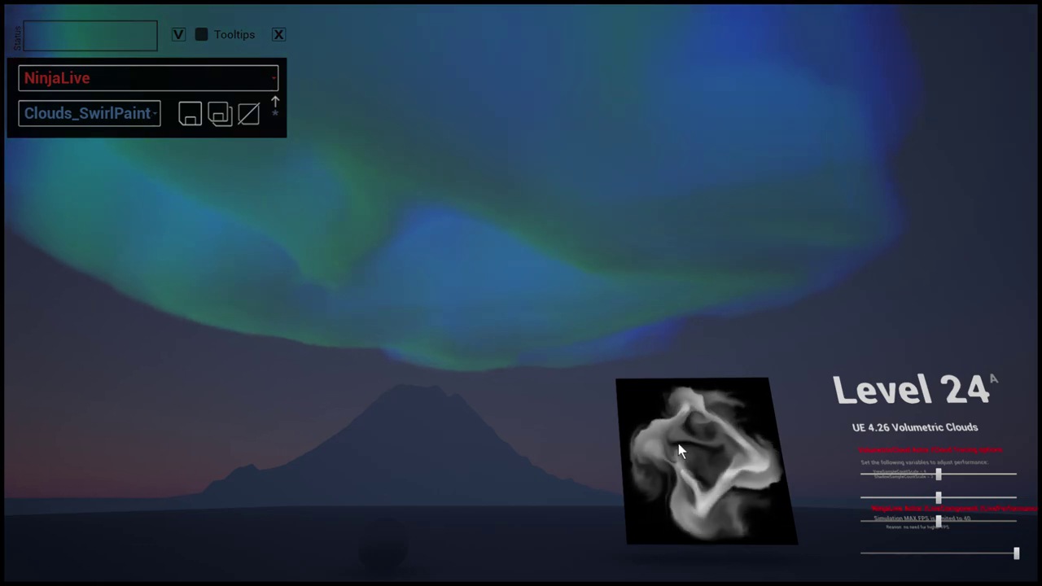
Paint further aurora swirls on the simulation canvas, and stop play in the regular editor layout
click(614, 470)
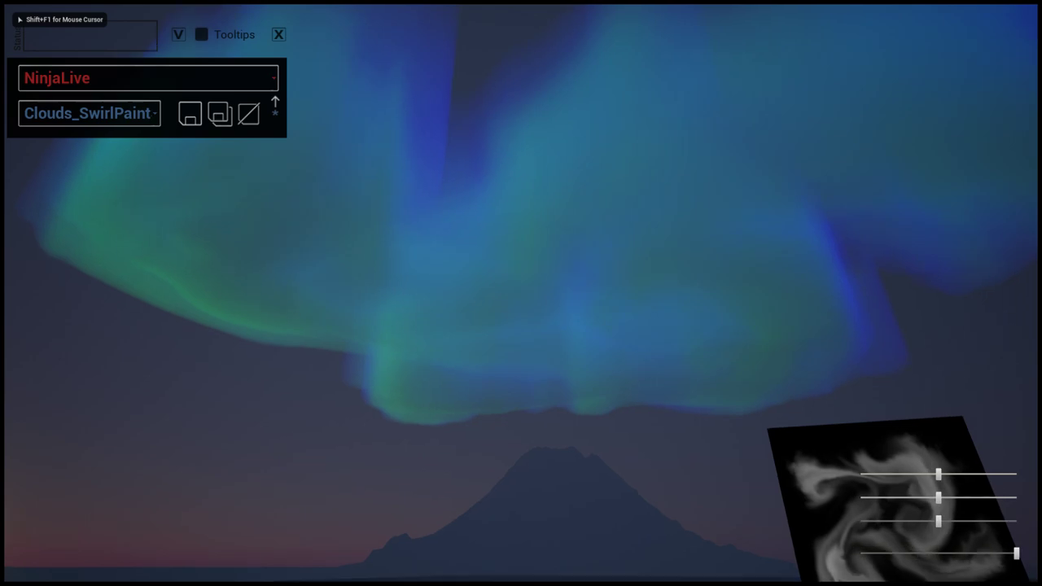
key(shift+F1)
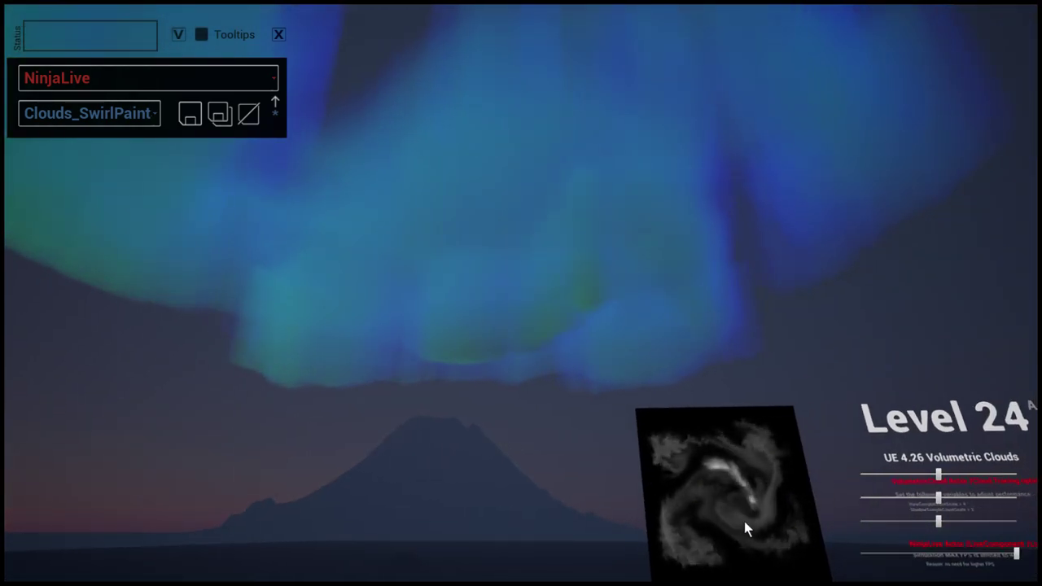
click(656, 434)
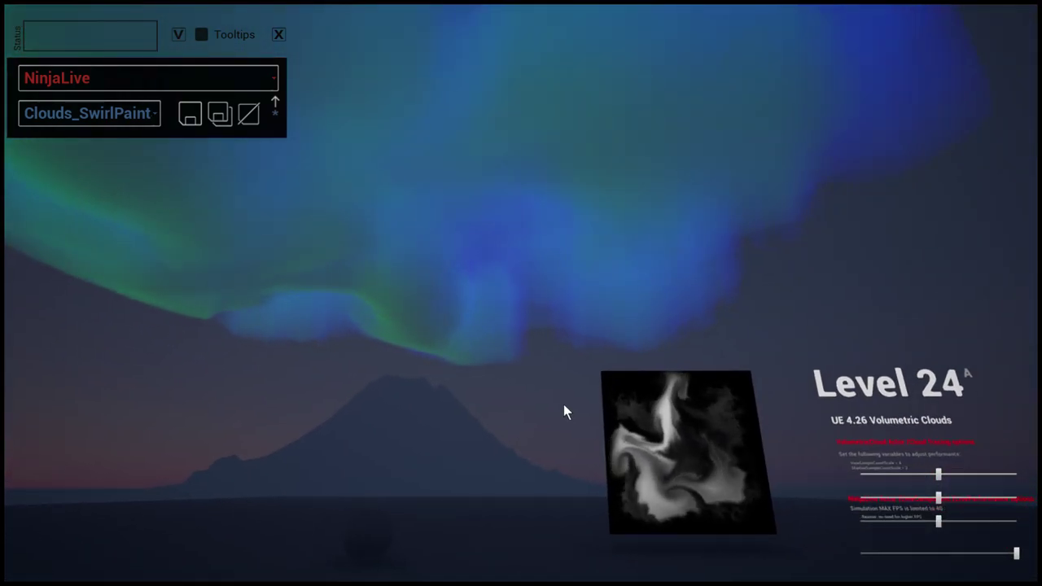
key(Escape)
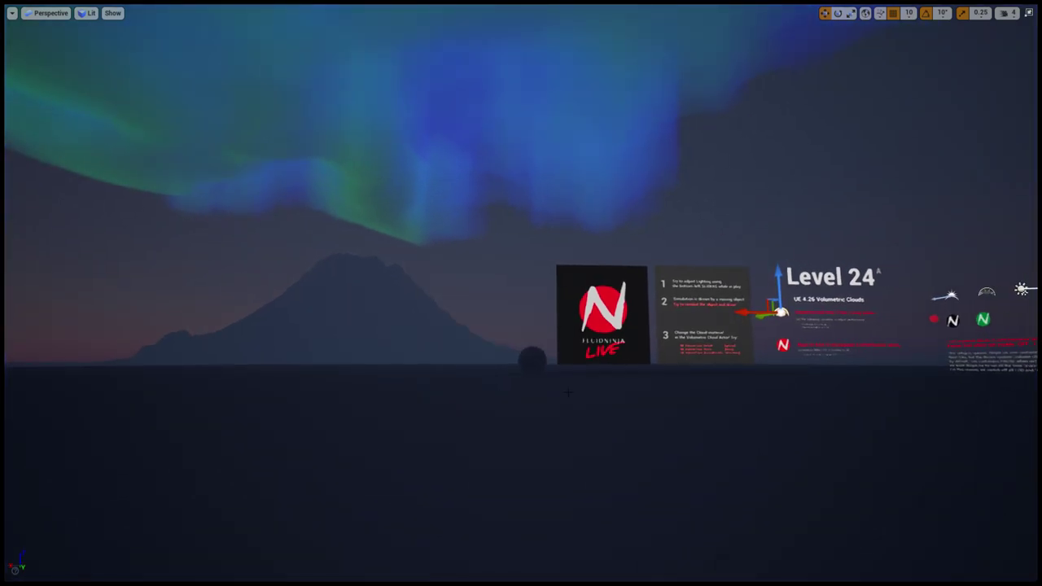
key(F11)
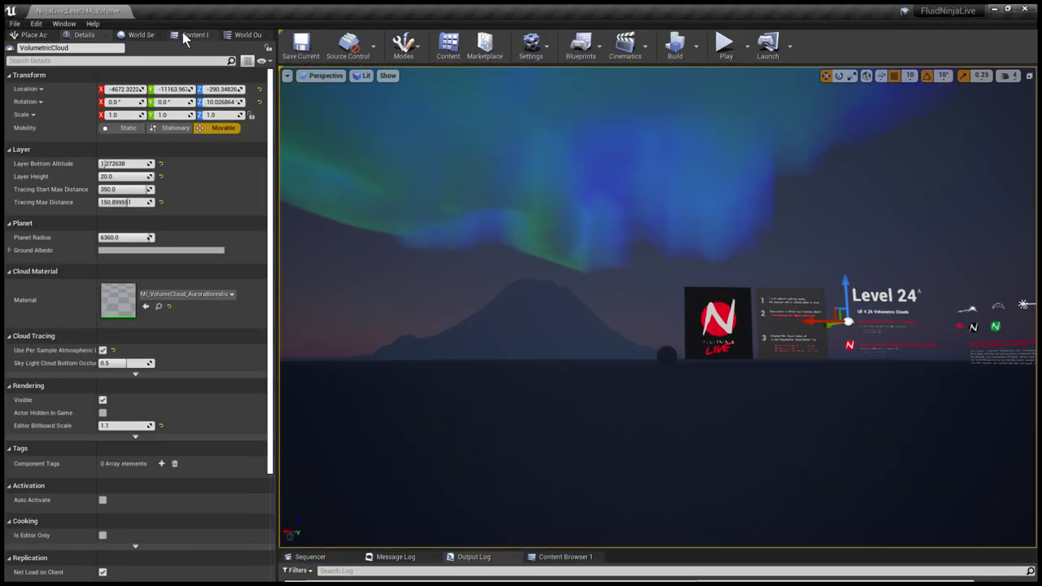
Open the NinjaLive_Level24B_VolumeClouds level and play it in the maximized viewport to view the texture-driven ring of clouds
click(192, 35)
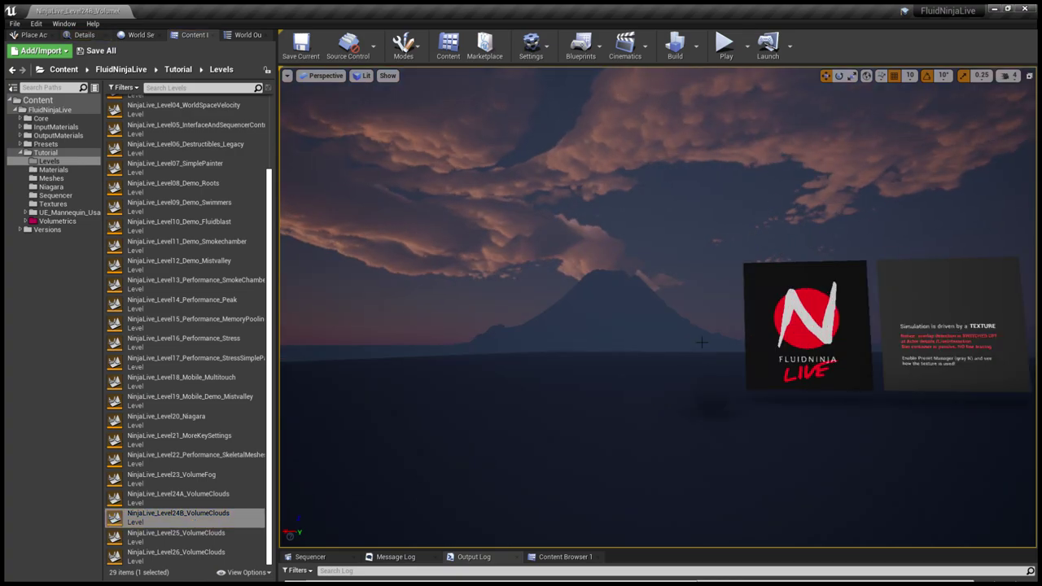
key(F11)
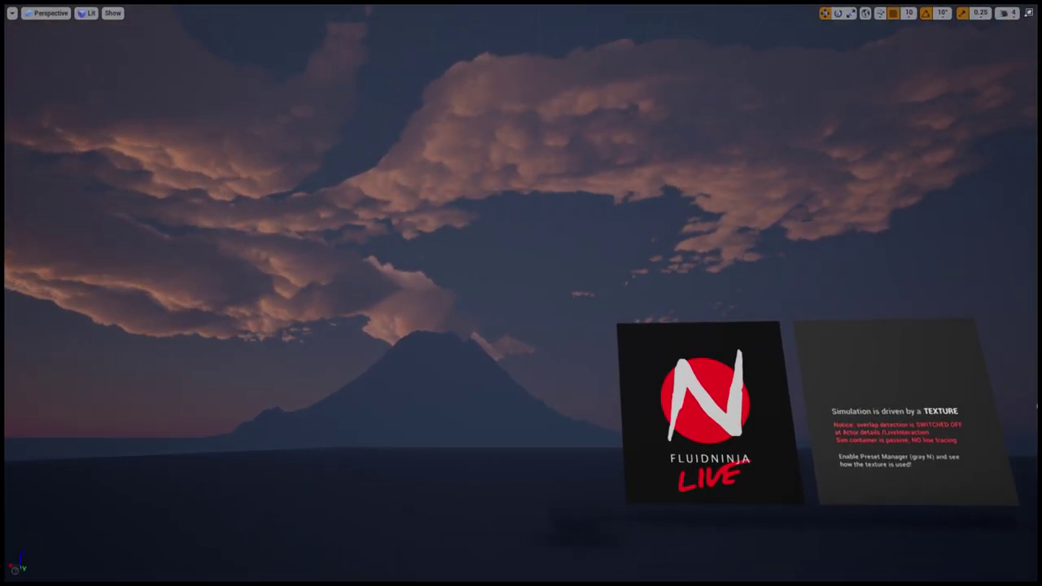
key(alt+p)
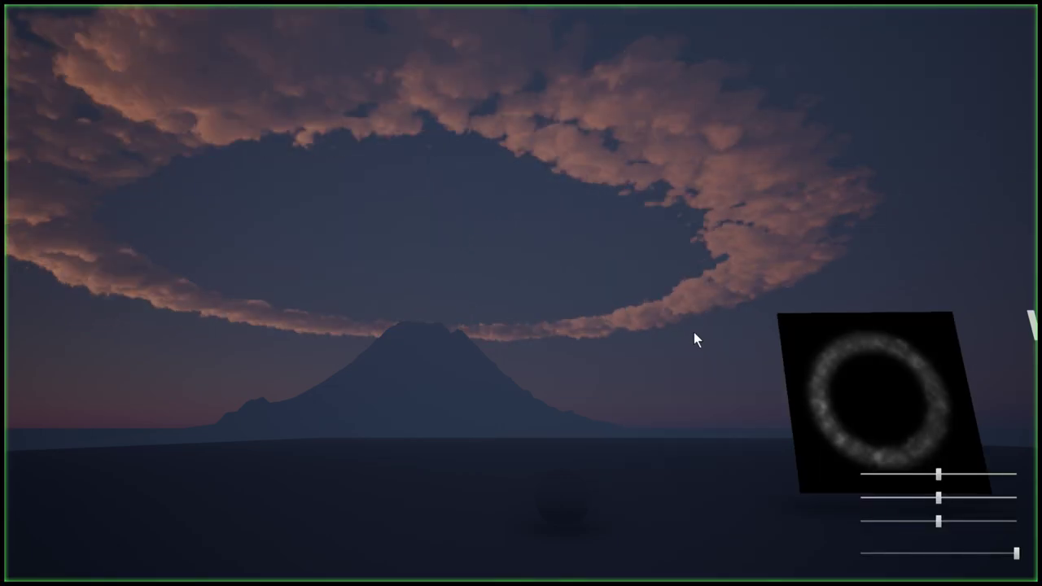
click(693, 332)
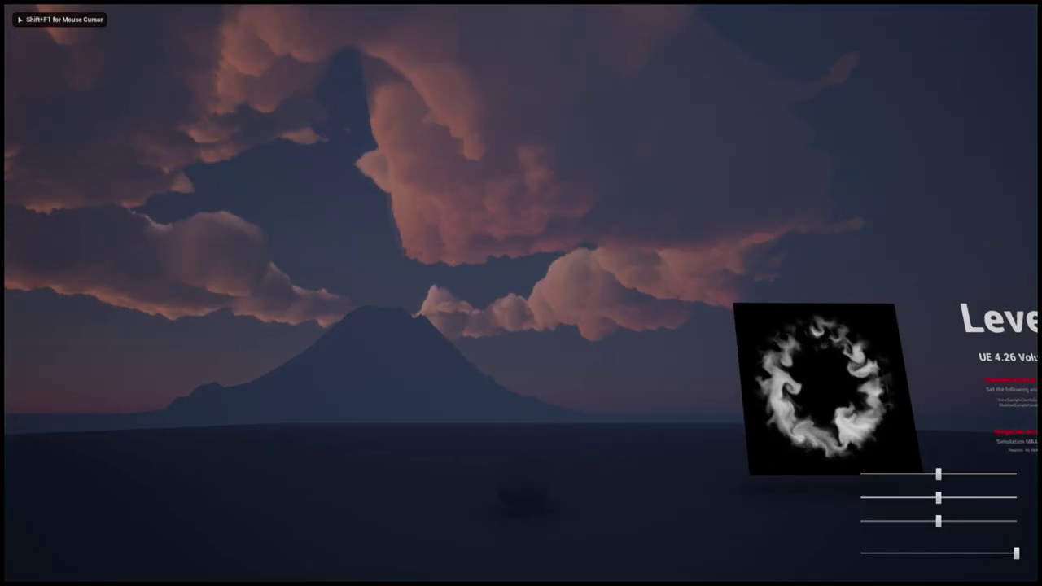
key(d)
key(shift+F1)
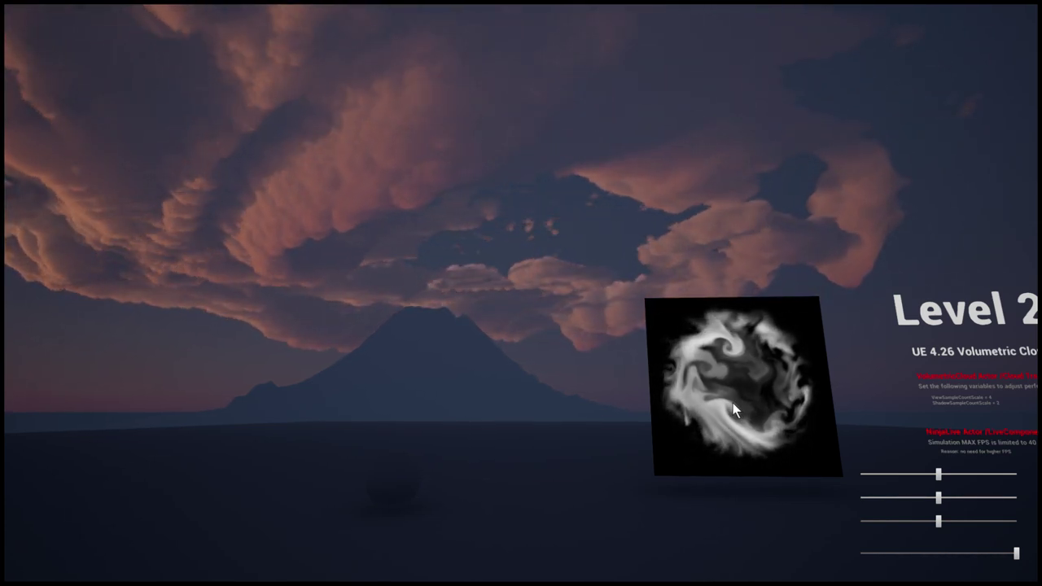
Set the first and second lighting sliders of Level 24B to their minimum in play, and stop play
click(632, 421)
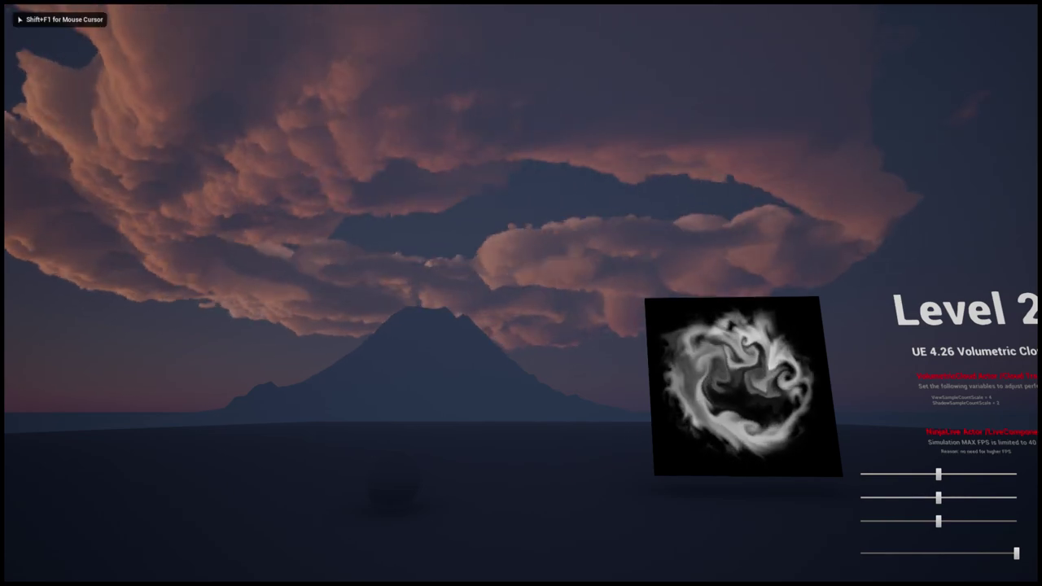
key(shift+F1)
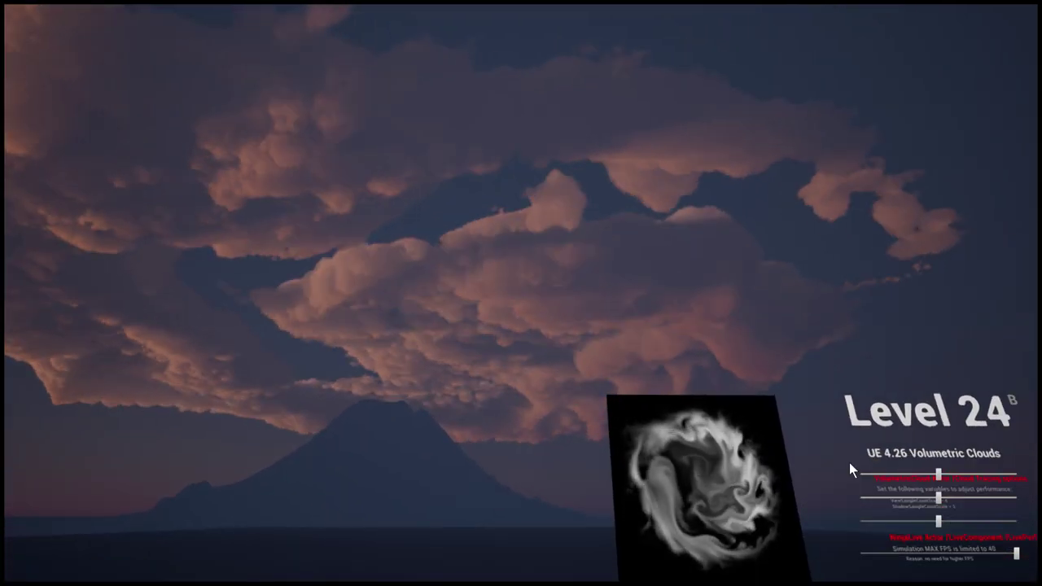
mouse_move(936, 474)
mouse_down()
mouse_move(884, 475)
mouse_move(927, 474)
mouse_up()
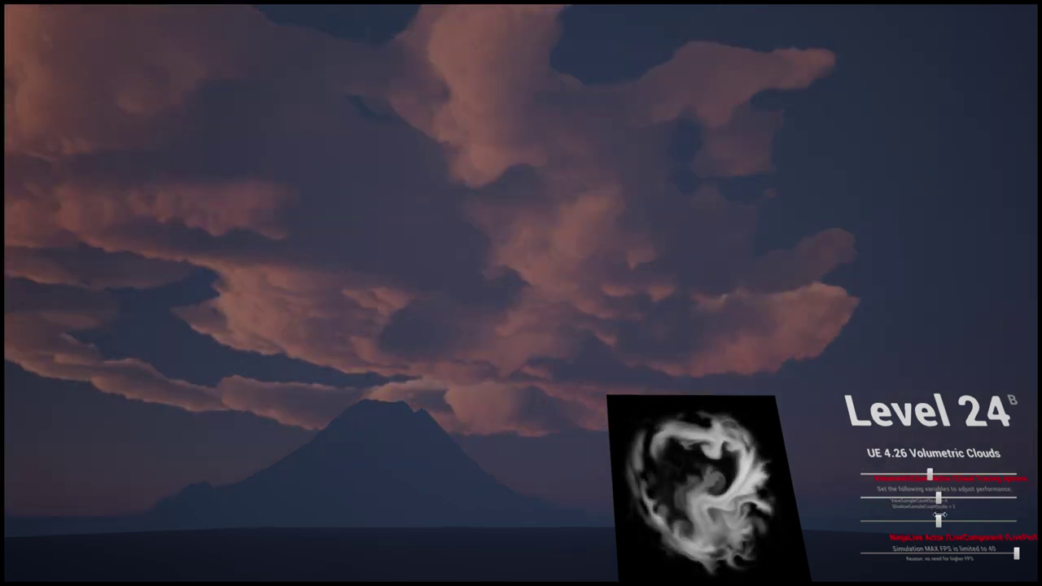
drag(940, 514, 871, 528)
click(736, 348)
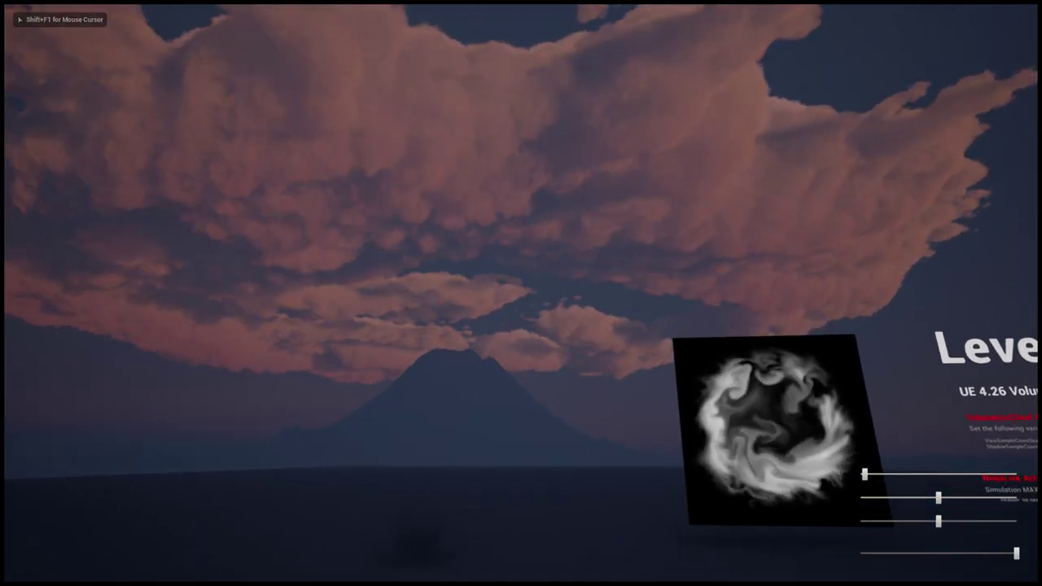
key(shift+F1)
drag(937, 501, 863, 477)
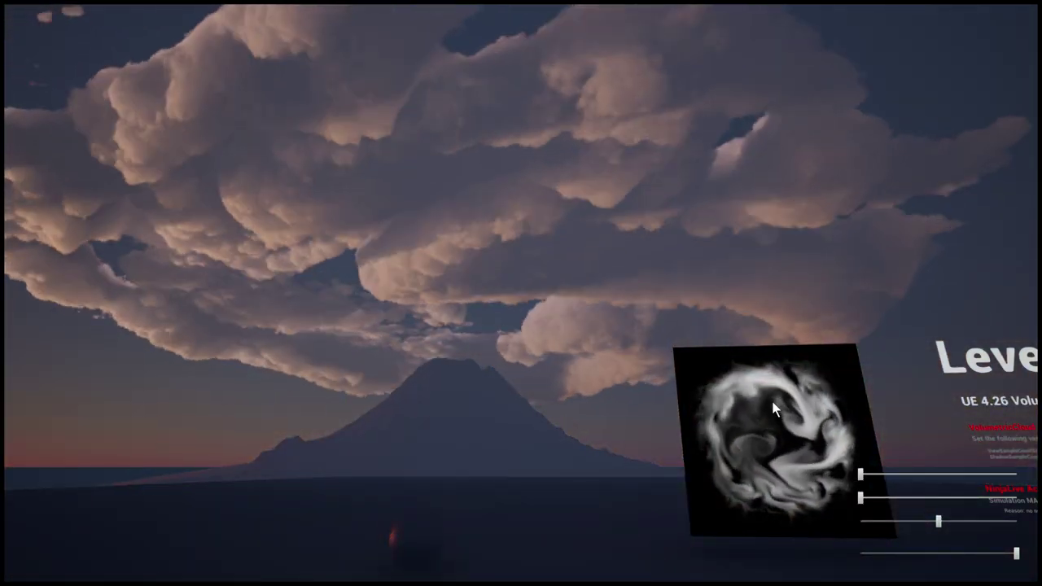
key(Escape)
right_drag(674, 290, 690, 346)
key(s)
key(a)
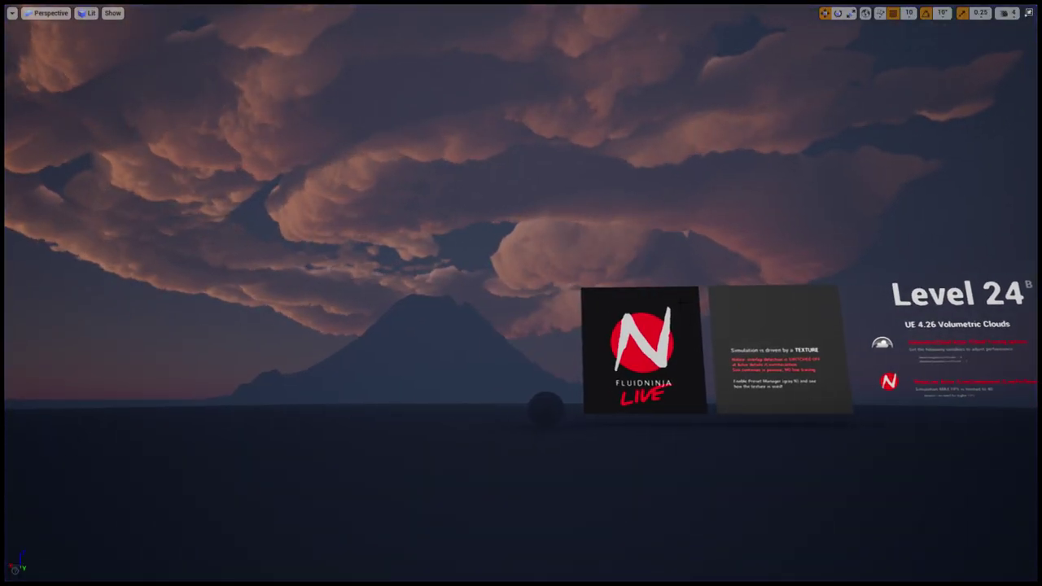
Open the NinjaLive_Level25_VolumeClouds level and play it in the maximized viewport
key(F11)
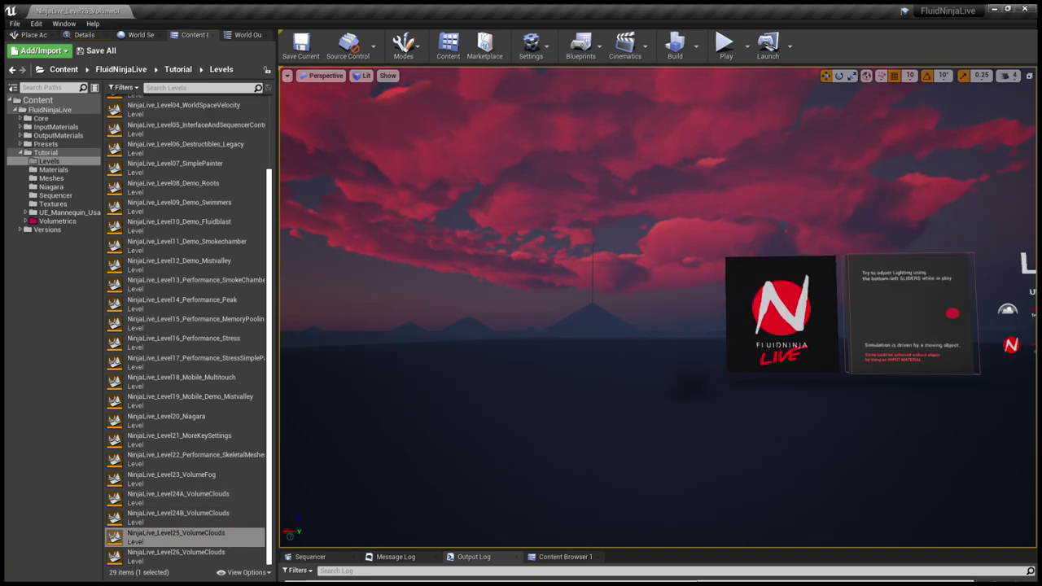
key(F11)
key(alt+p)
click(590, 273)
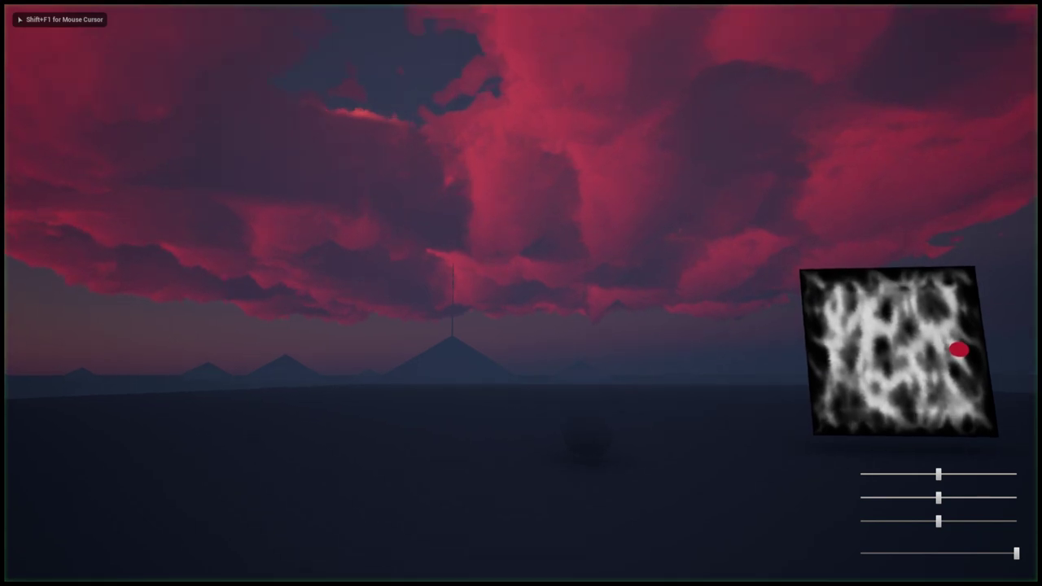
Examine Level 25's simulation canvas, moving object and red clouds in play, and stop play in the regular editor layout
drag(589, 273, 660, 277)
key(w)
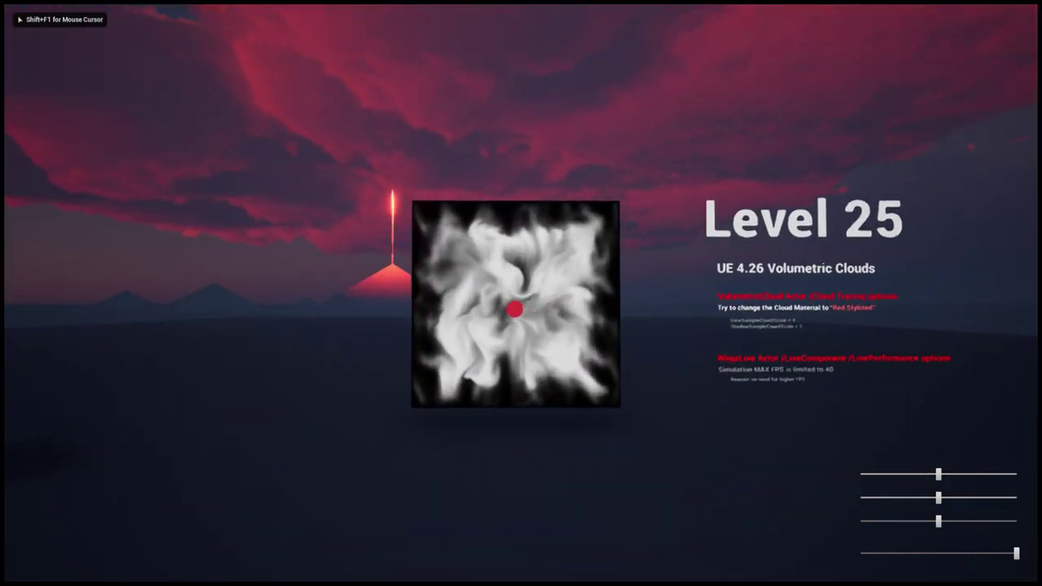
key(a)
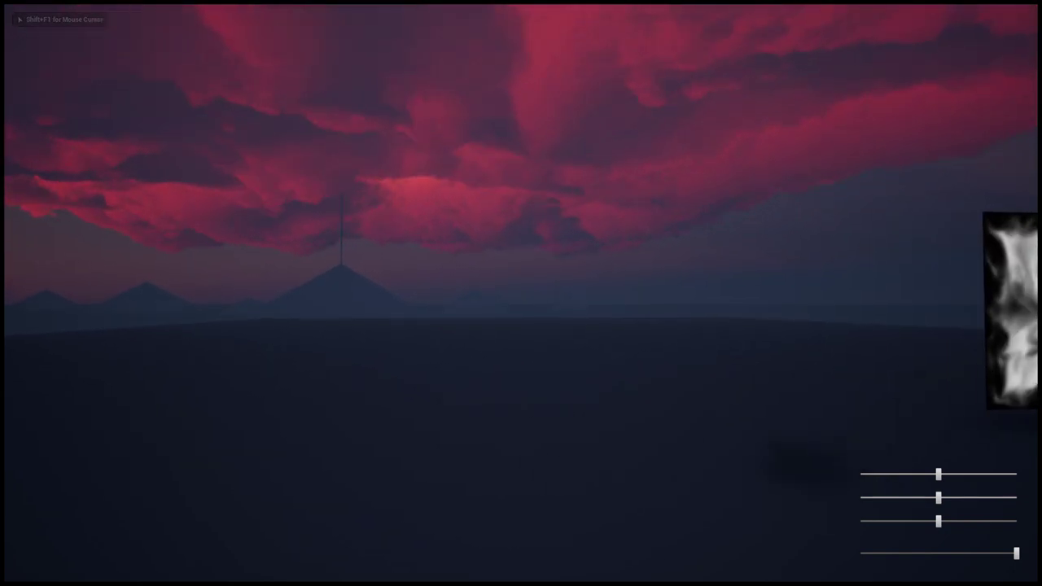
key(s)
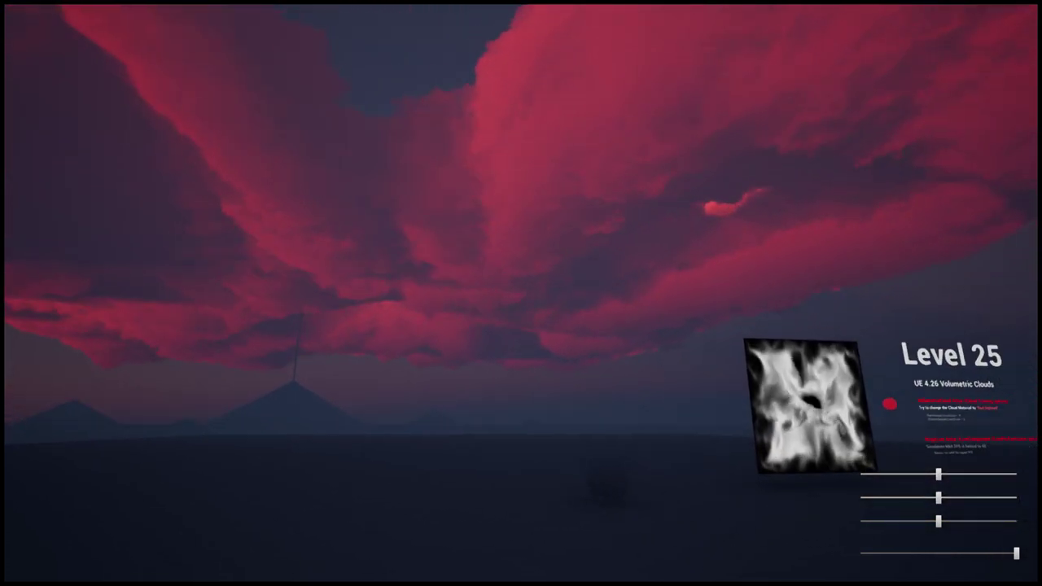
key(Escape)
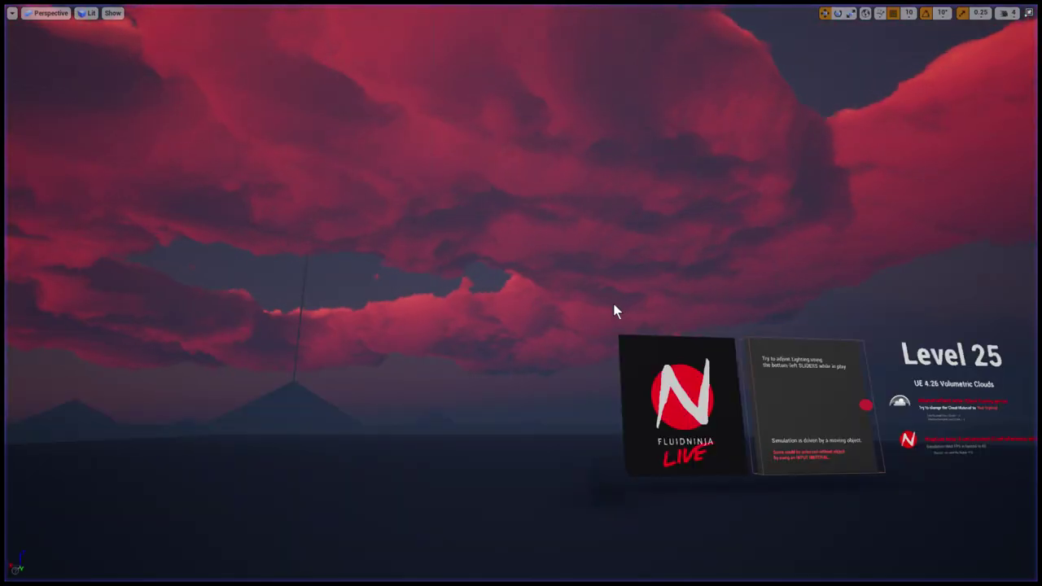
key(F11)
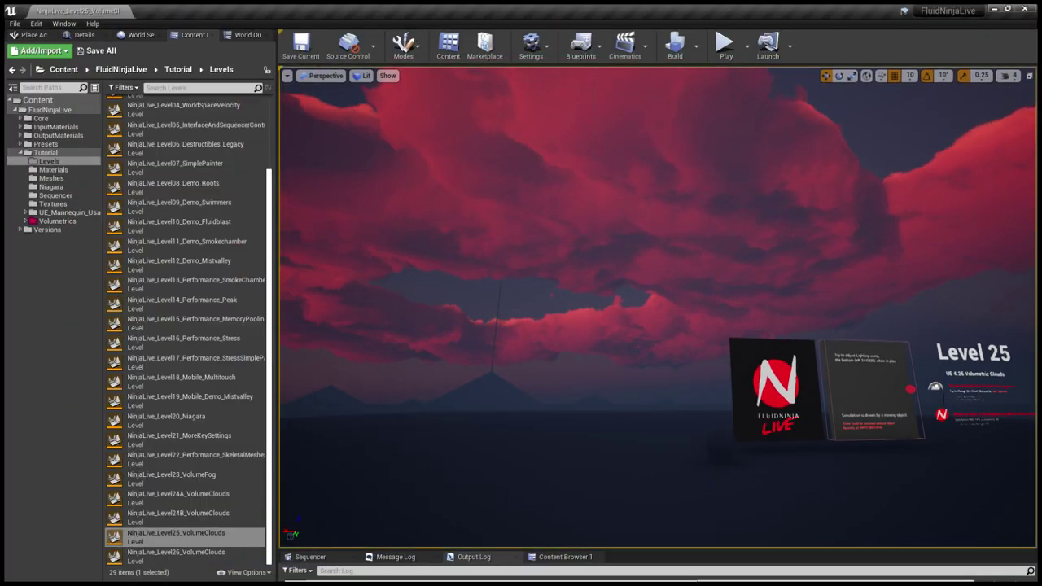
Select Level 25's VolumetricCloud actor to show its details
click(84, 35)
right_drag(585, 348, 663, 354)
key(w)
click(585, 348)
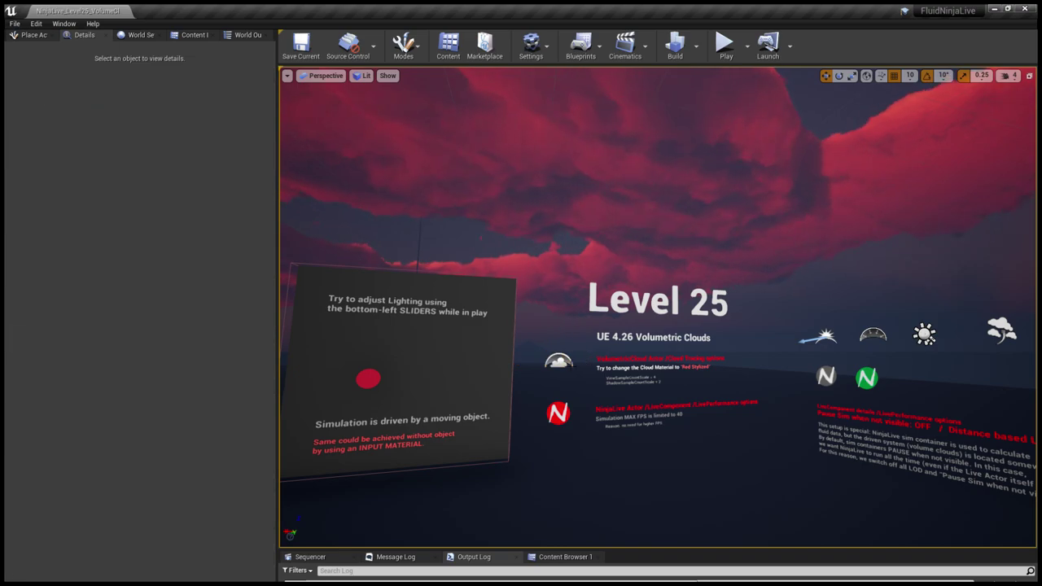
click(568, 368)
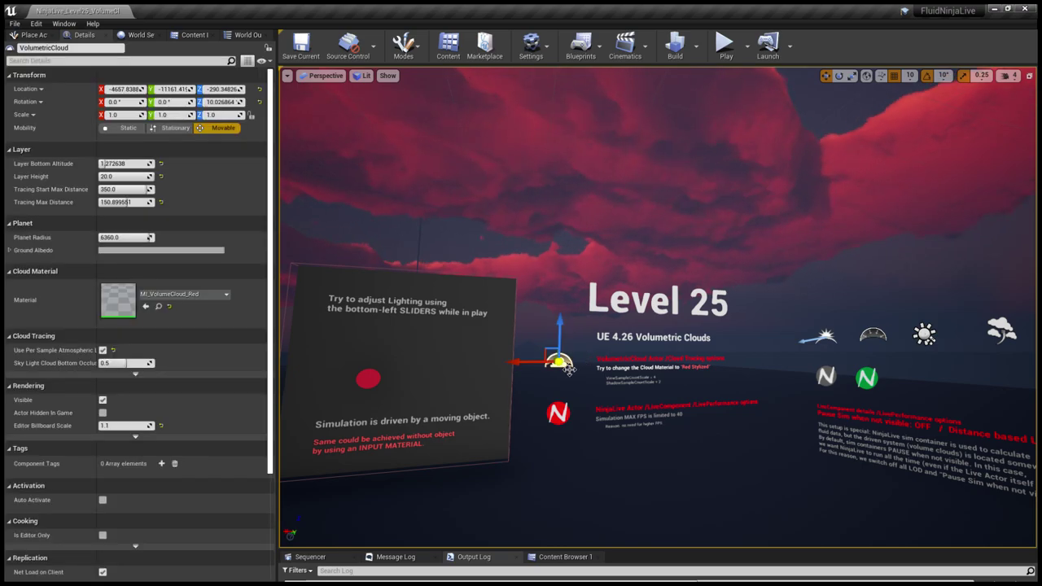
Assign the MI_VolumeCloud_Stylized material to the VolumetricCloud actor and clear the selection
key(a)
right_drag(618, 359, 588, 357)
key(s)
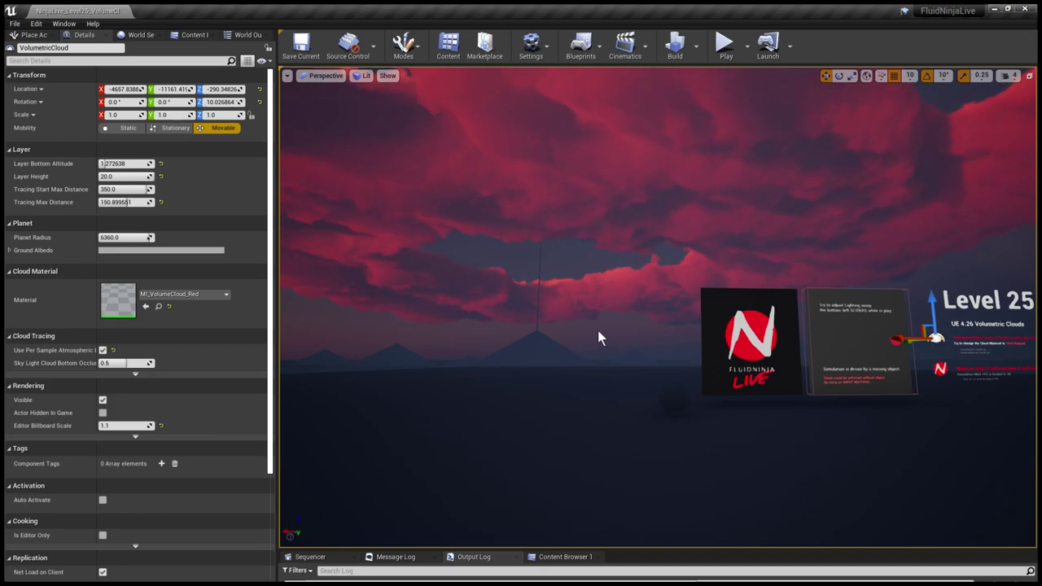
right_drag(607, 298, 608, 298)
key(w)
right_drag(502, 162, 501, 162)
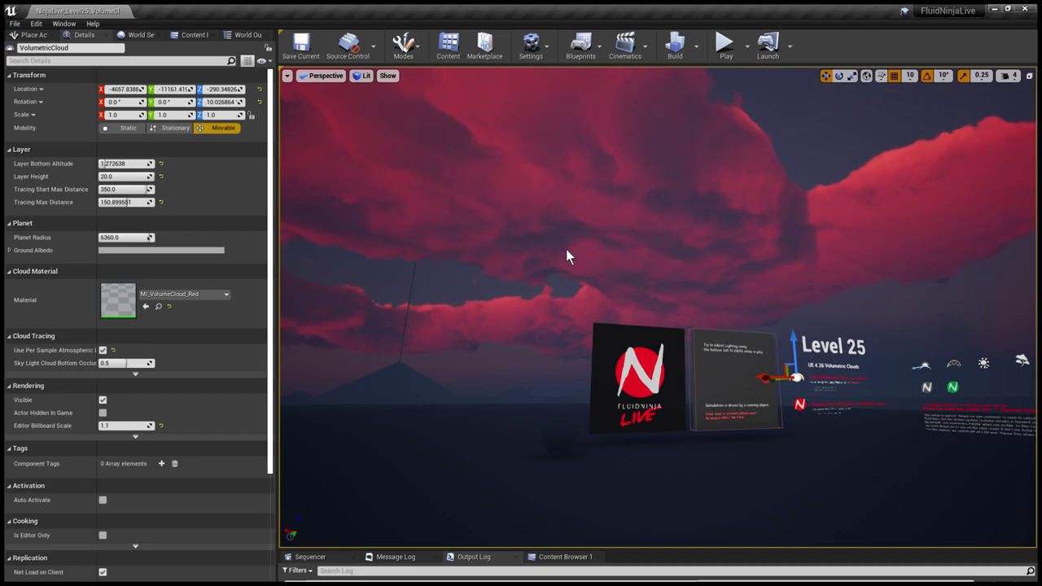
right_drag(567, 253, 568, 253)
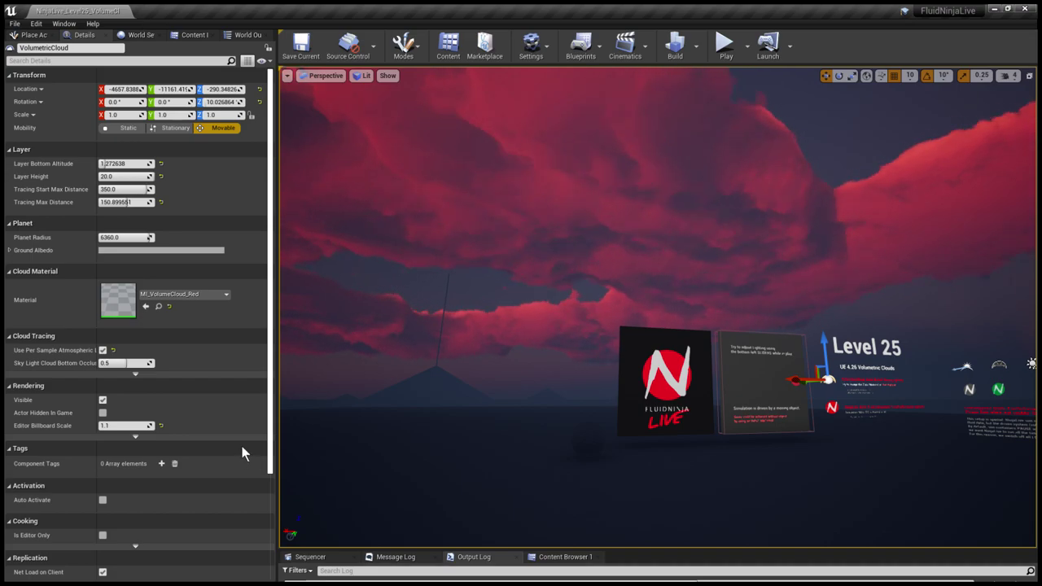
click(229, 508)
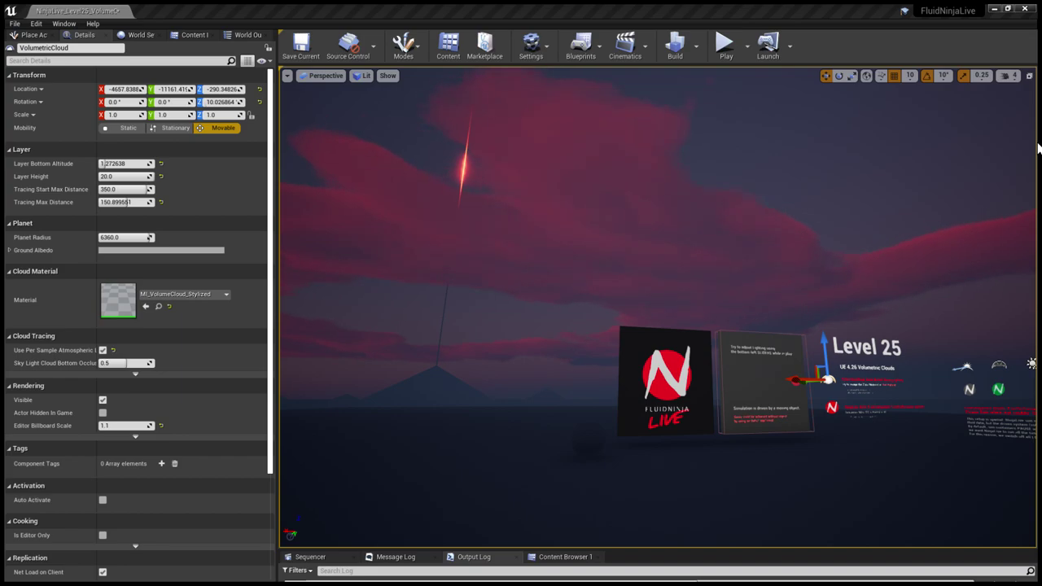
click(707, 249)
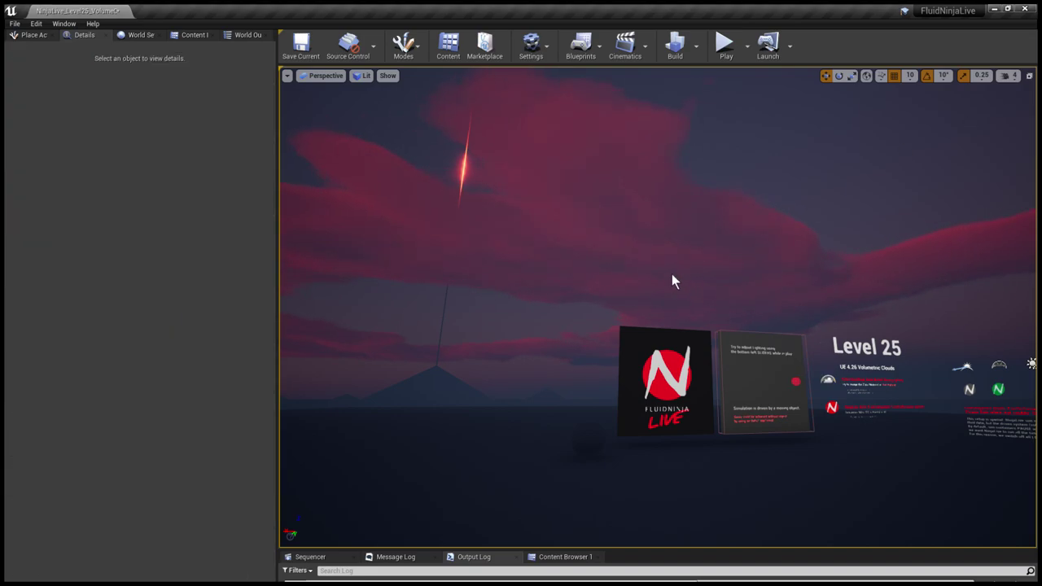
Maximize the viewport and examine the stylized red clouds above the pyramids and the horizon
key(F11)
key(w)
right_drag(656, 281, 517, 309)
key(s)
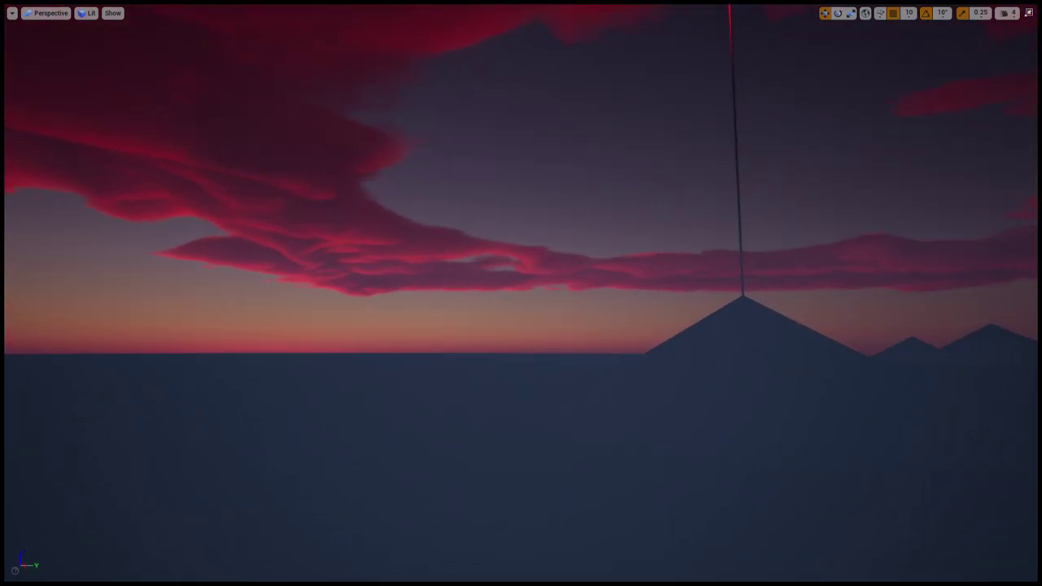
Play-test Level 25 with the stylized red clouds in the maximized viewport, and stop play
right_drag(595, 293, 619, 279)
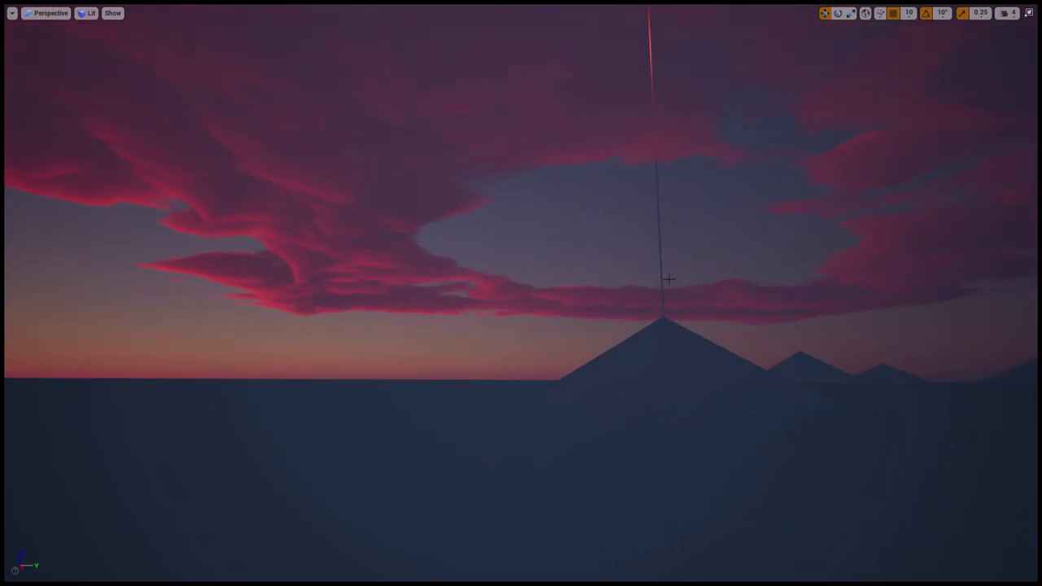
key(alt+p)
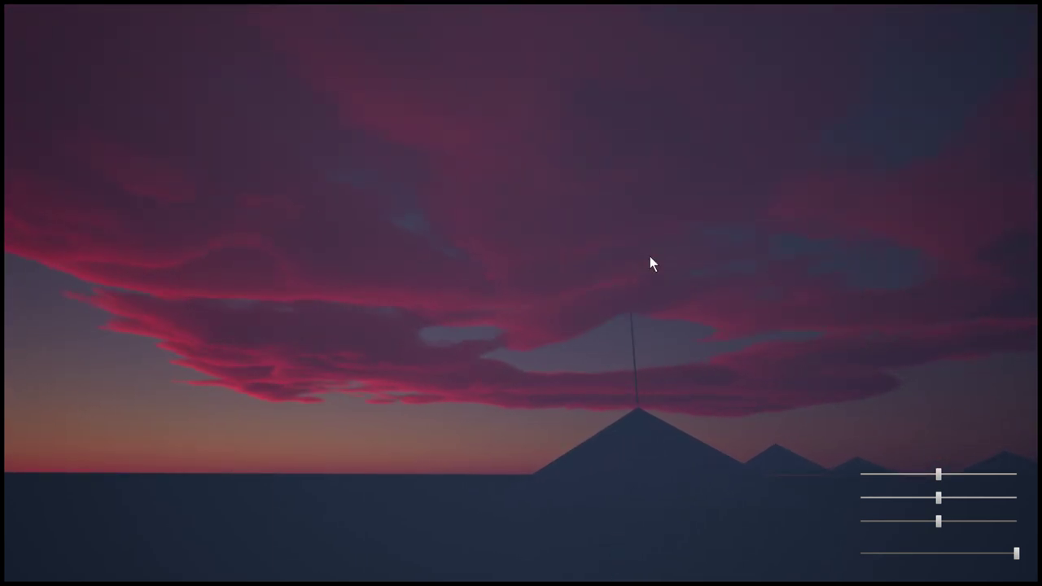
key(Escape)
Examine the stylized clouds around the pyramid from farther back and return to the regular editor layout
key(d)
right_drag(648, 259, 205, 428)
key(s)
key(d)
key(s)
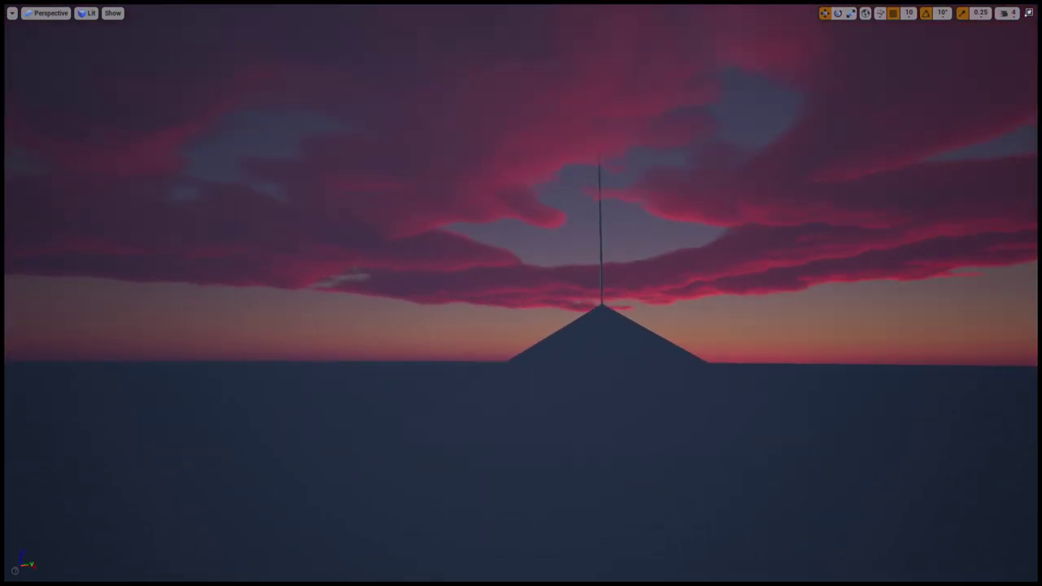
key(s)
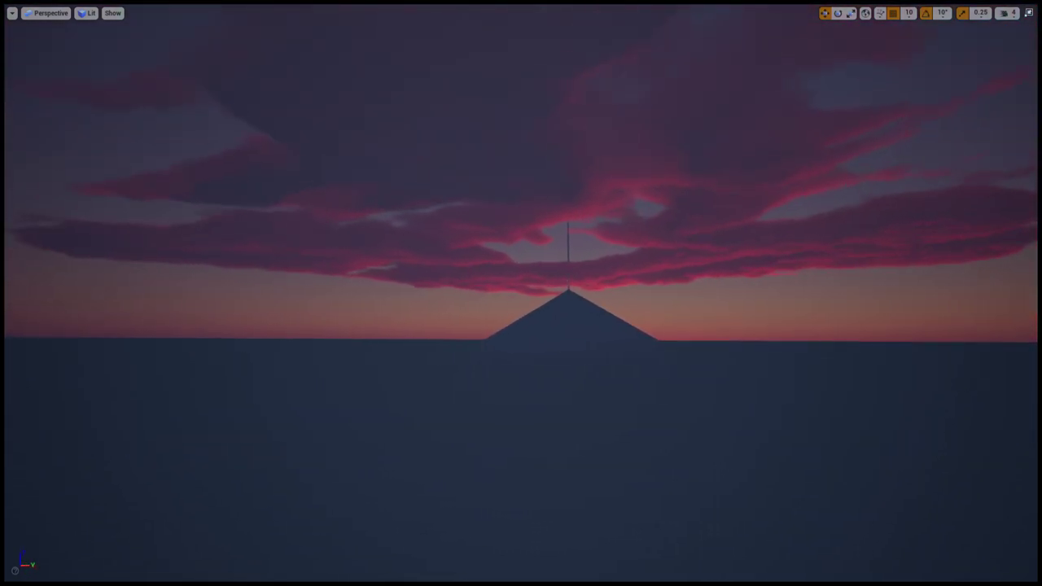
key(F11)
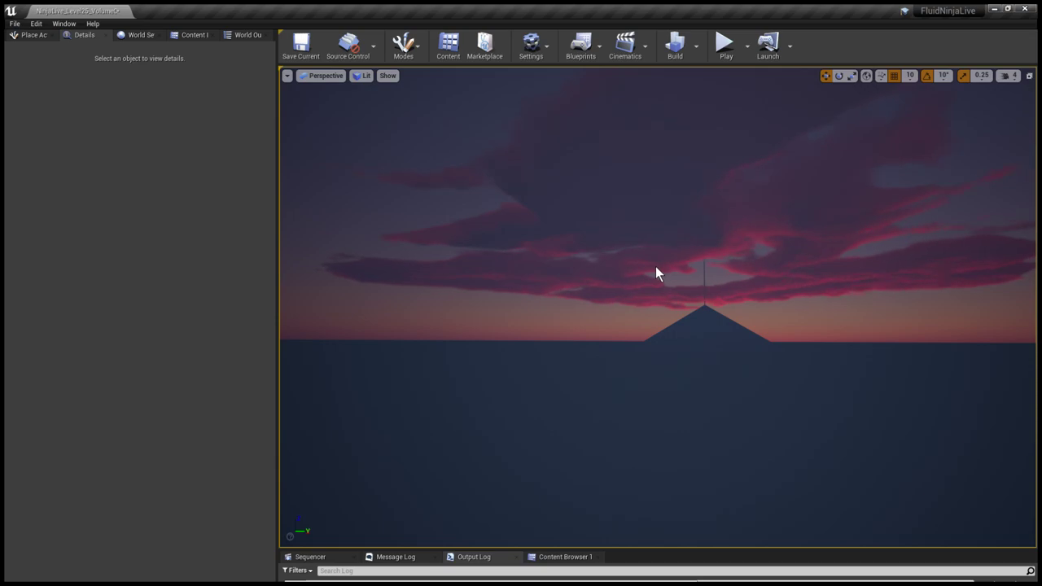
Show the base volumetric materials in the Tutorial content's Volumetrics/BaseMaterials folder, and widen the folder tree to read full names
click(194, 35)
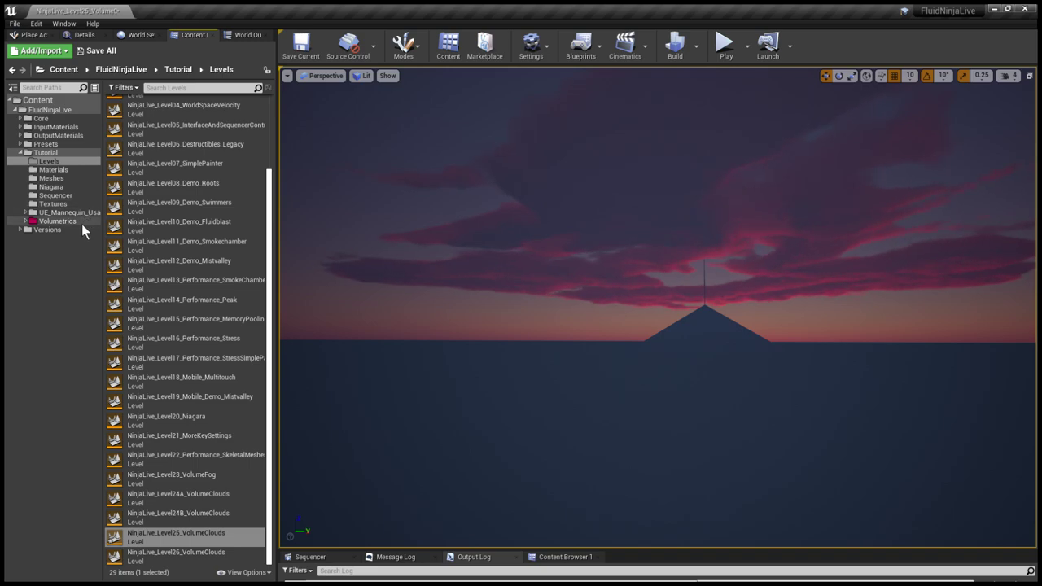
click(49, 152)
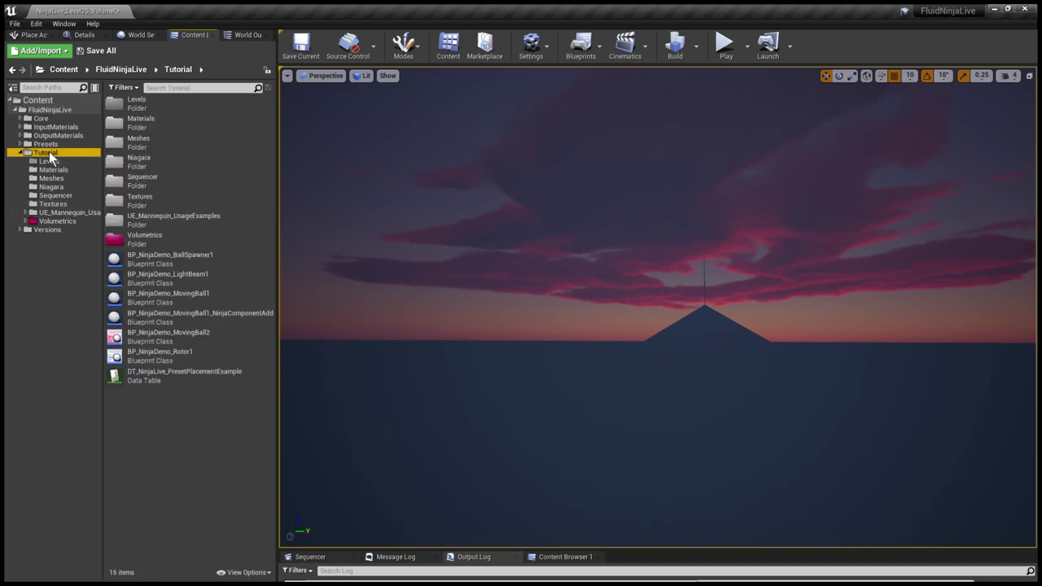
click(63, 221)
click(25, 220)
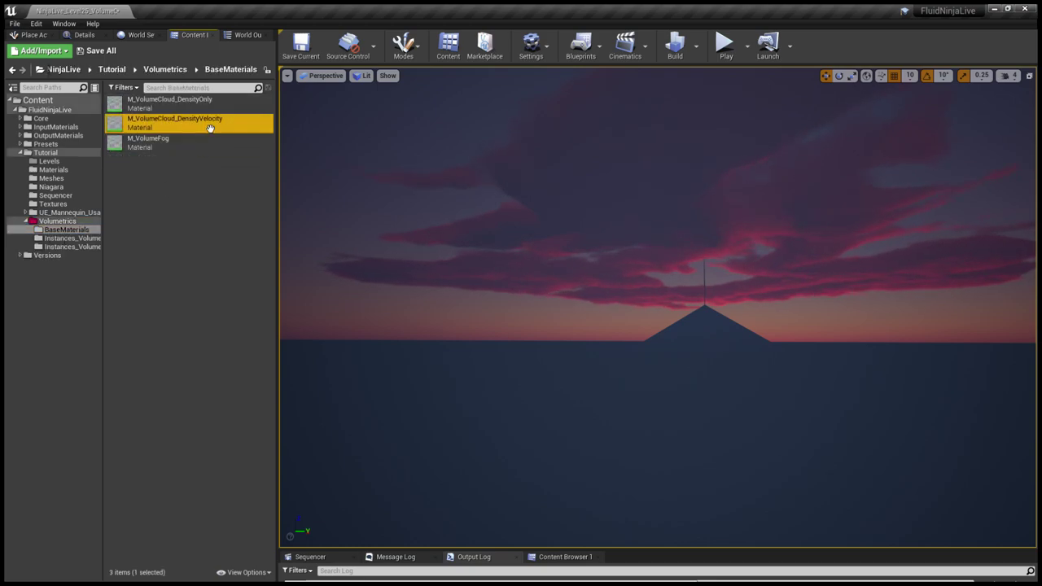
drag(131, 277, 135, 274)
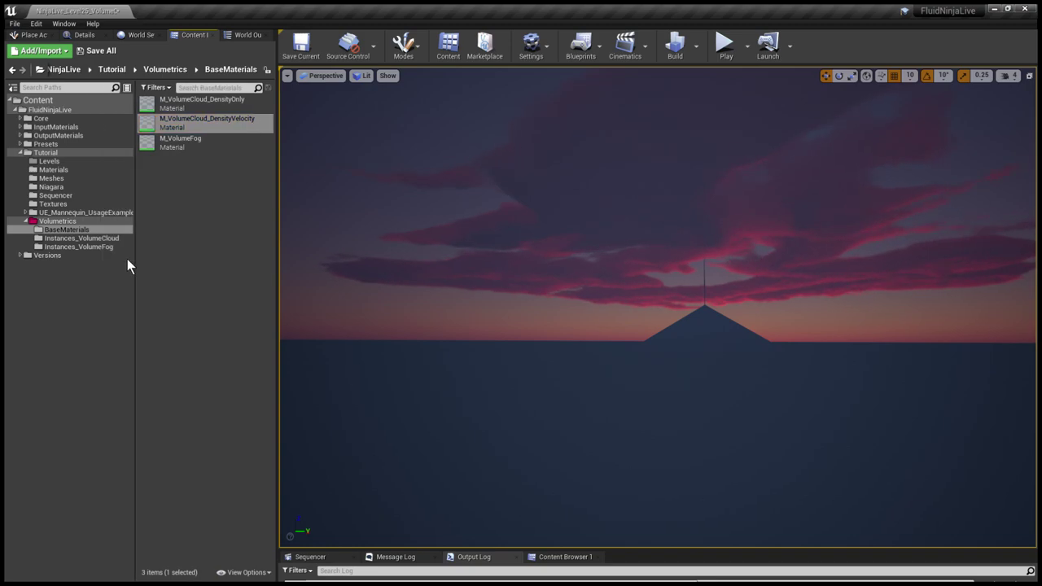
Show the cloud material instances in Instances_VolumeCloud, open MI_VolumeCloud_Stylized, and return to the level editor
click(113, 239)
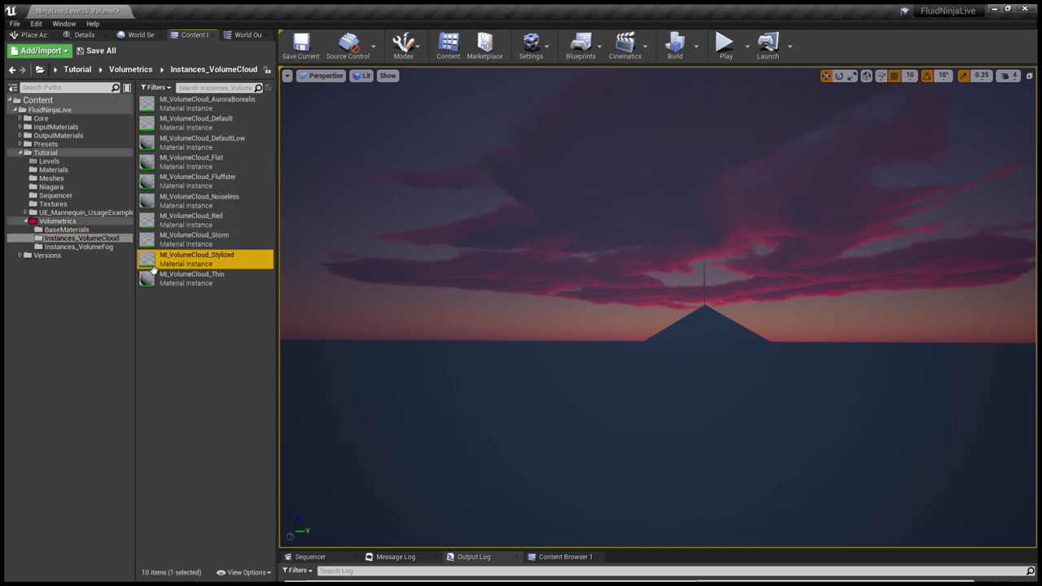
double_click(146, 269)
click(96, 10)
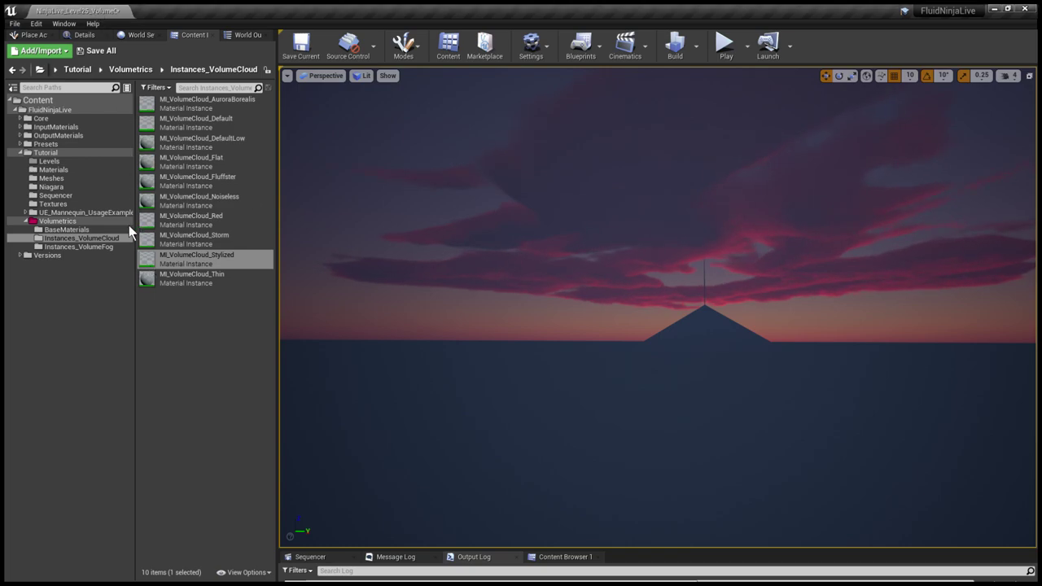
Play-test Level 25's stylized clouds in the regular editor layout, stop play, and turn the view back to the pyramid
right_drag(554, 306, 848, 350)
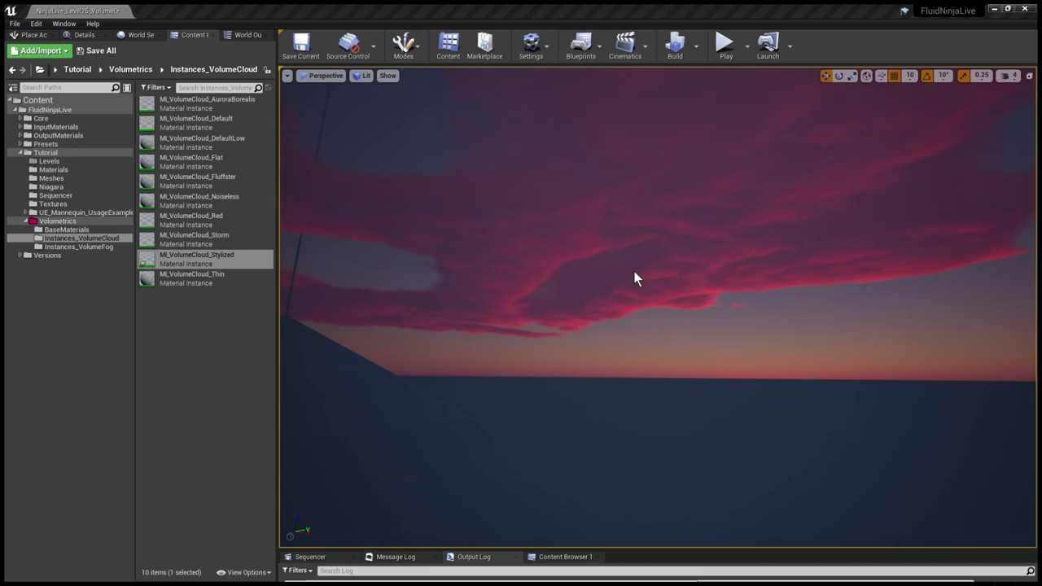
key(alt+p)
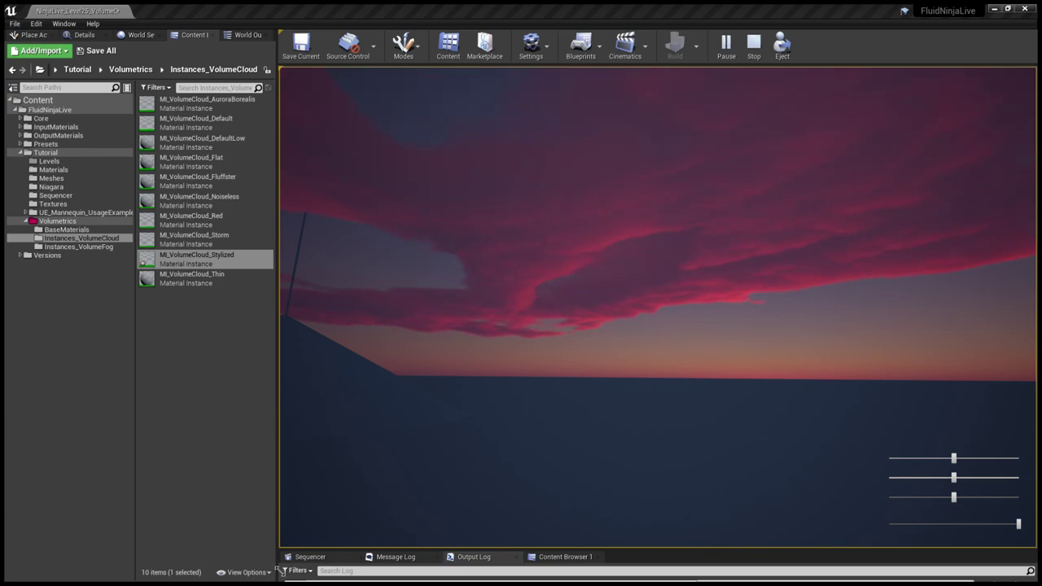
click(671, 317)
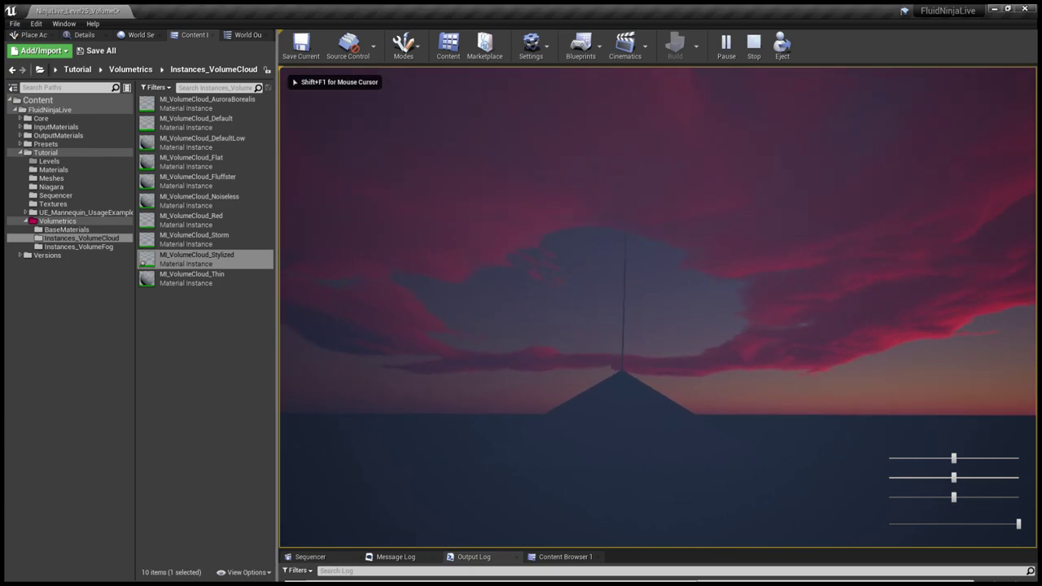
key(Escape)
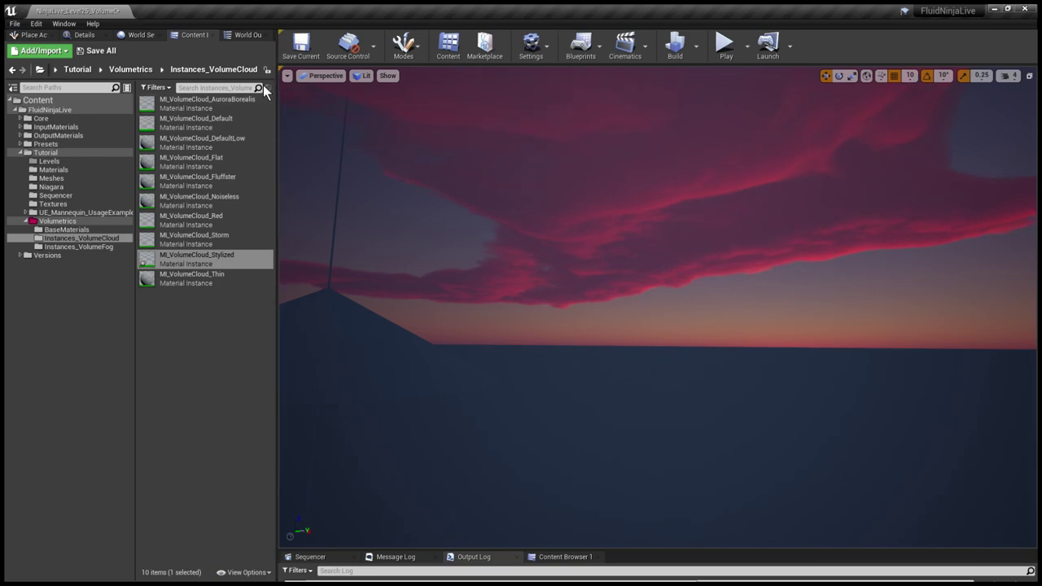
right_drag(633, 274, 554, 274)
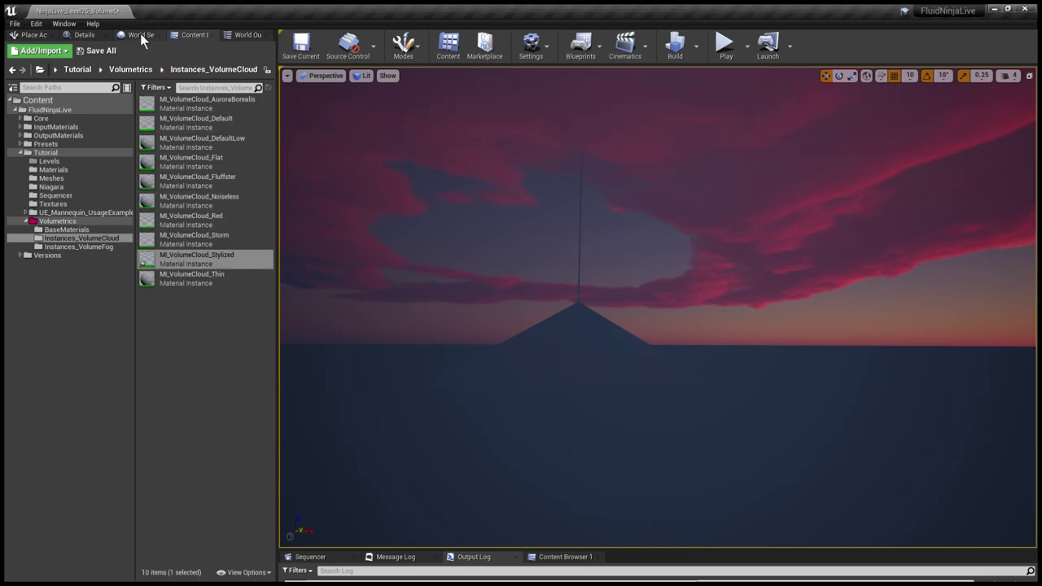
Open the NinjaLive_Level26_VolumeClouds level from the Tutorial/Levels folder and maximize the viewport
click(51, 162)
scroll(265, 489, down, 5)
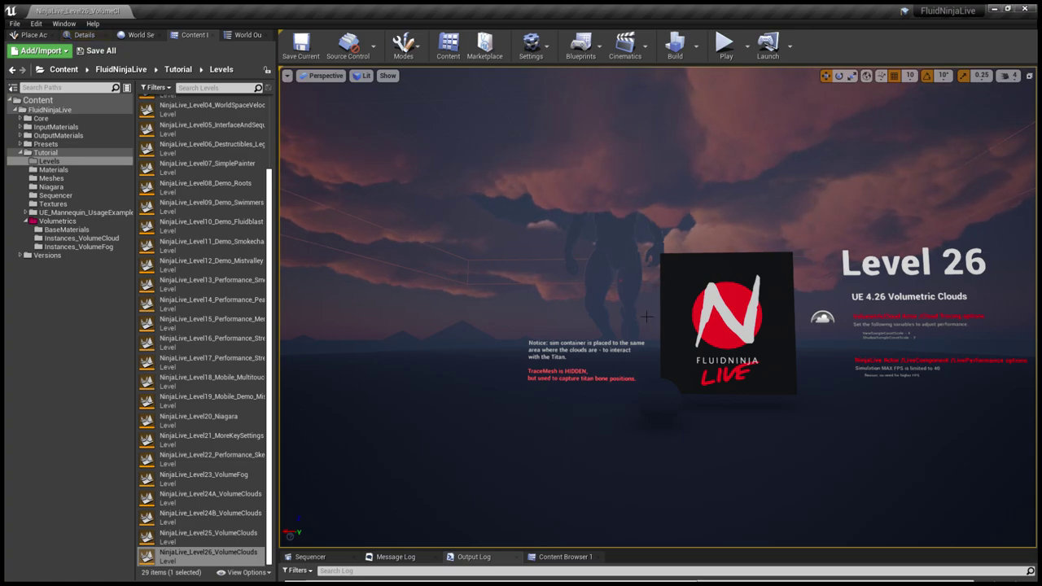
key(F11)
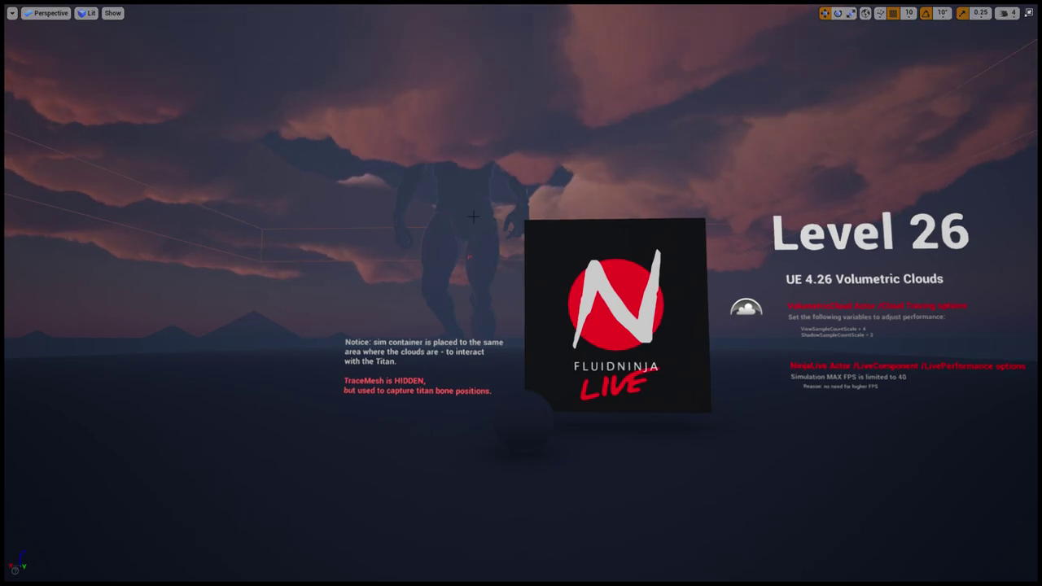
Play-test Level 26, moving sideways to watch the Titan interact with the clouds, and stop play
key(alt+p)
key(a)
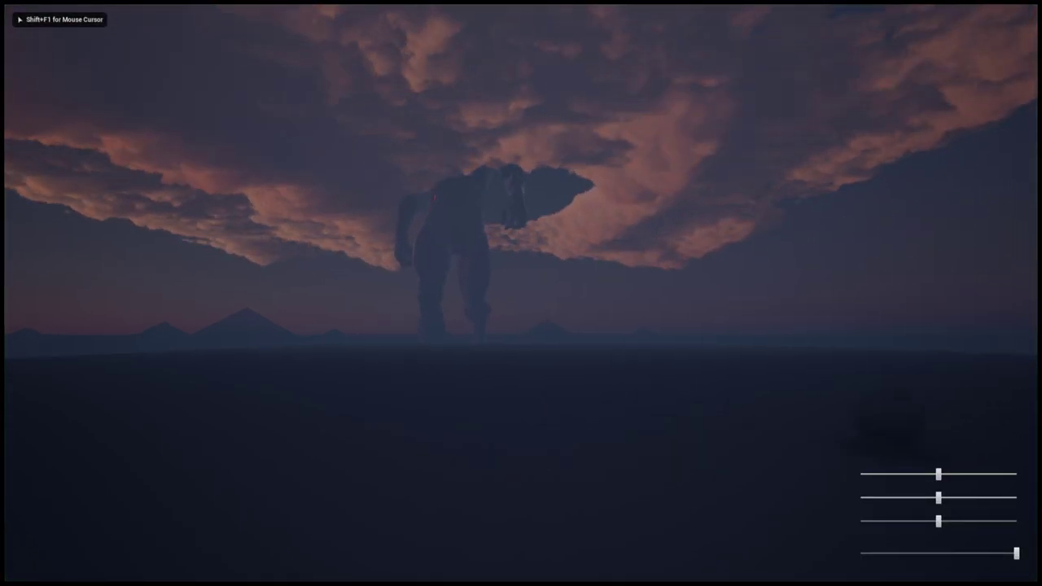
key(d)
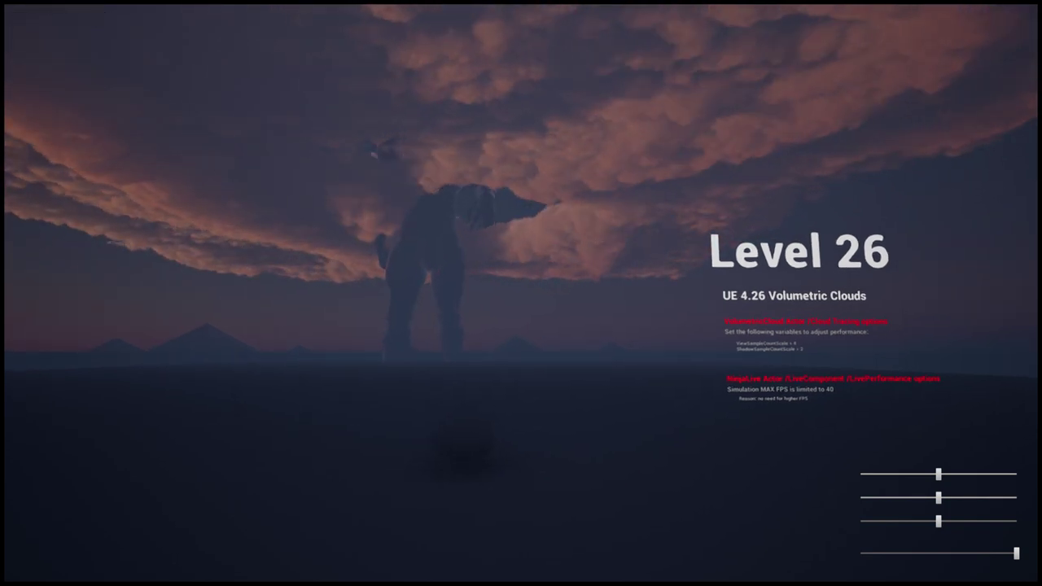
key(Escape)
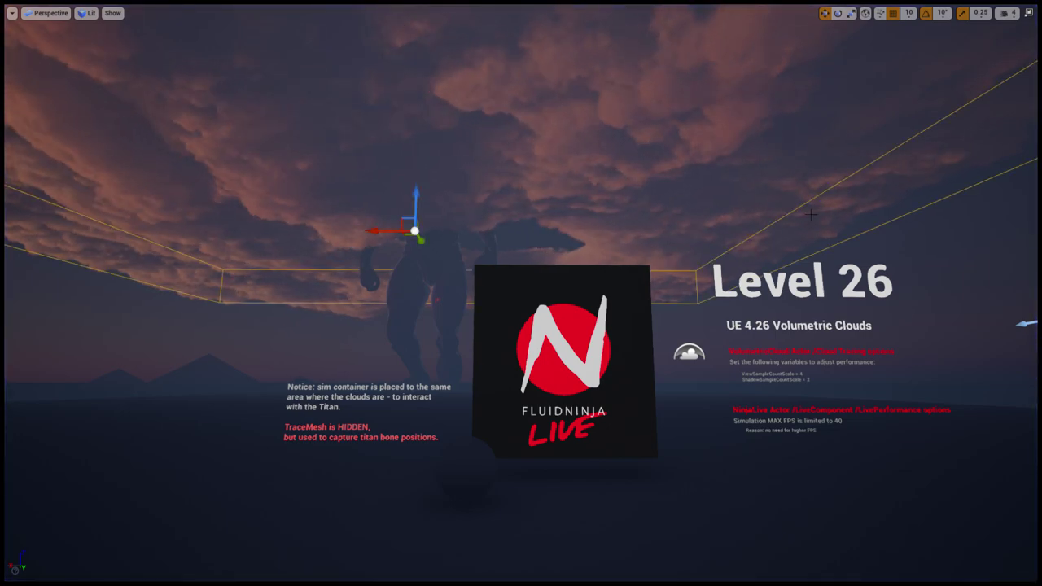
Reframe the Titan and the Level 26 notices, run the simulation again from ground level, and stop play
right_drag(811, 214, 744, 203)
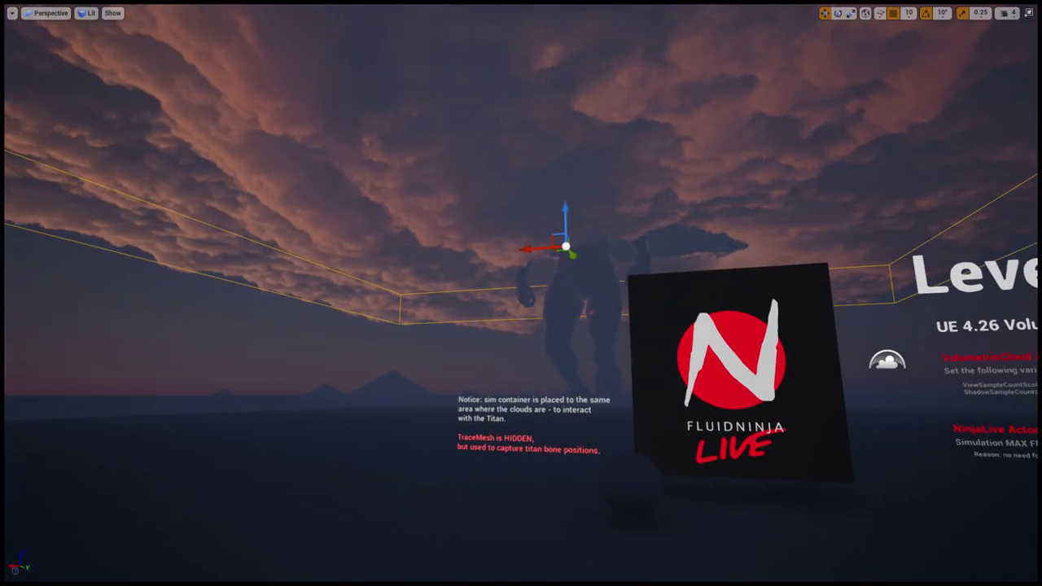
right_drag(705, 248, 658, 248)
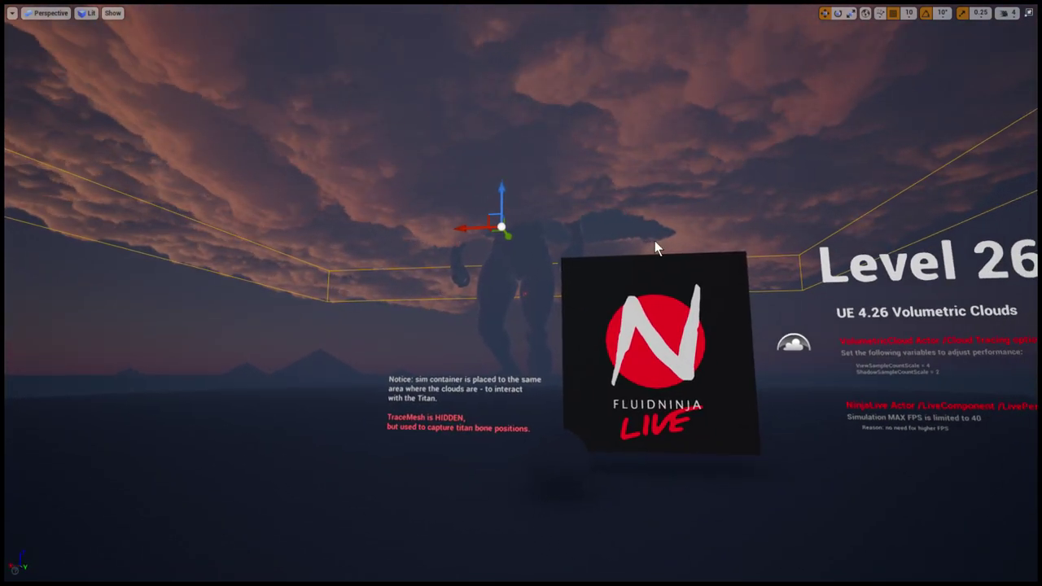
key(alt+p)
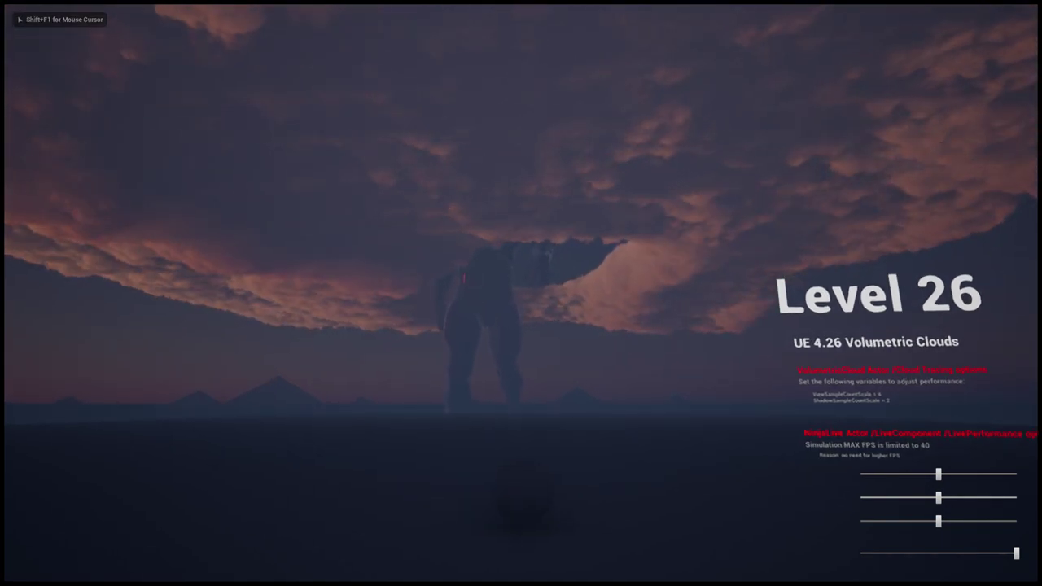
key(Escape)
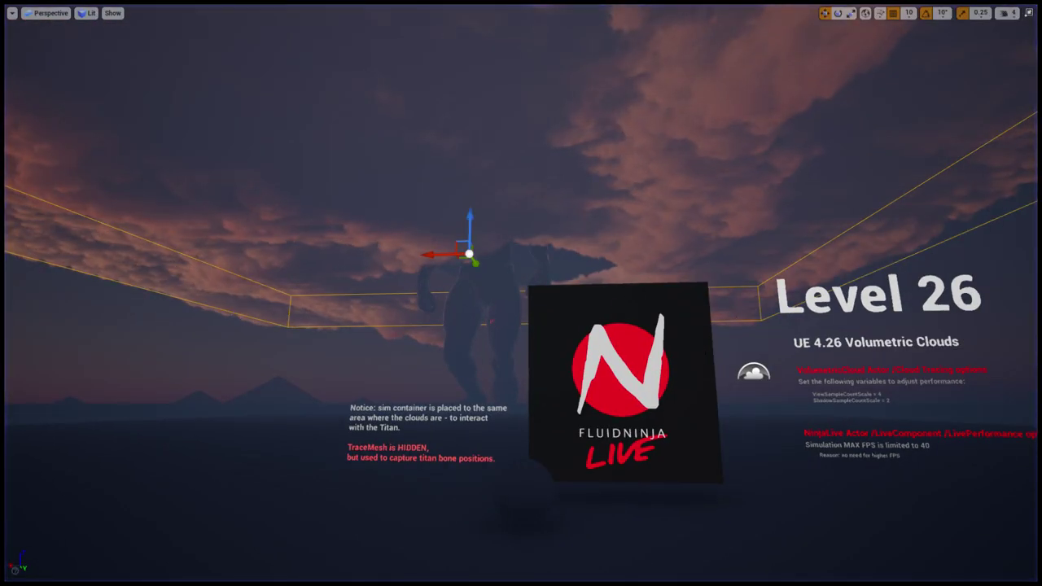
Play-test Level 26 from above the cloud layer, behind the Titan
key(w)
right_drag(696, 346, 379, 443)
key(e)
key(d)
right_drag(823, 321, 756, 293)
key(alt+p)
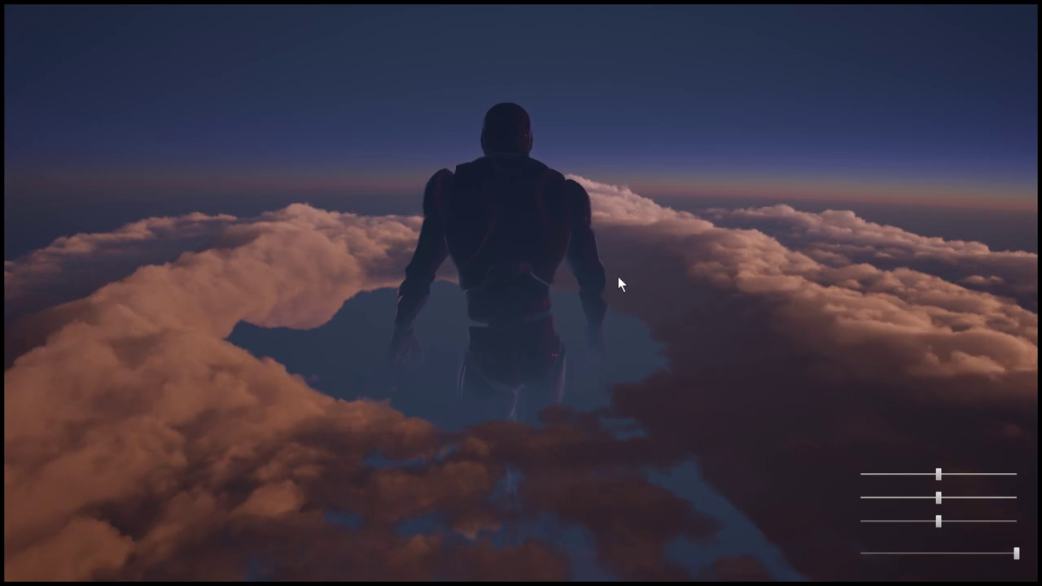
click(618, 273)
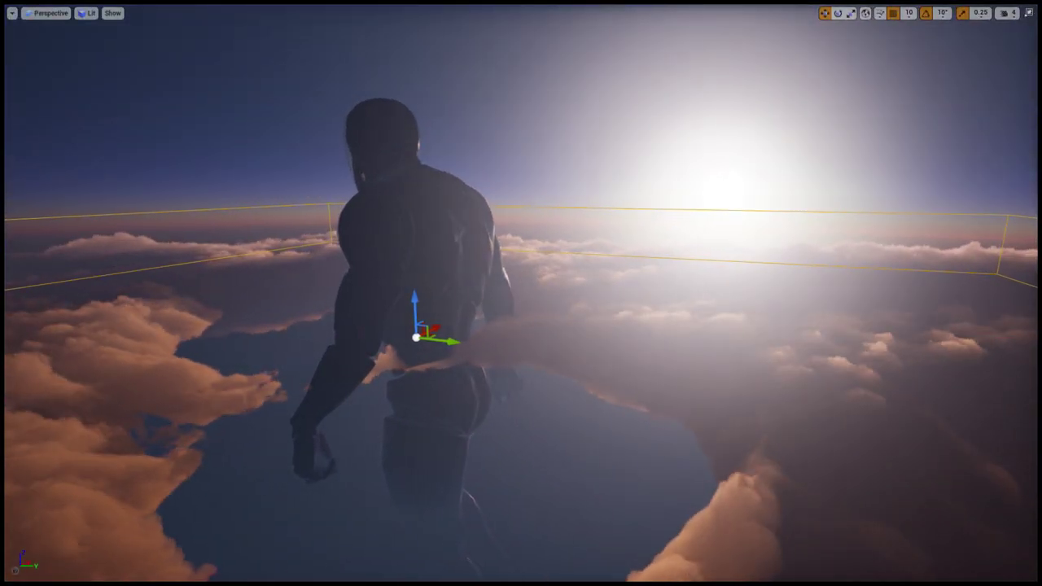
Restore the regular editor layout and examine the Titan standing in the clouds from several sides above the cloud layer
key(F11)
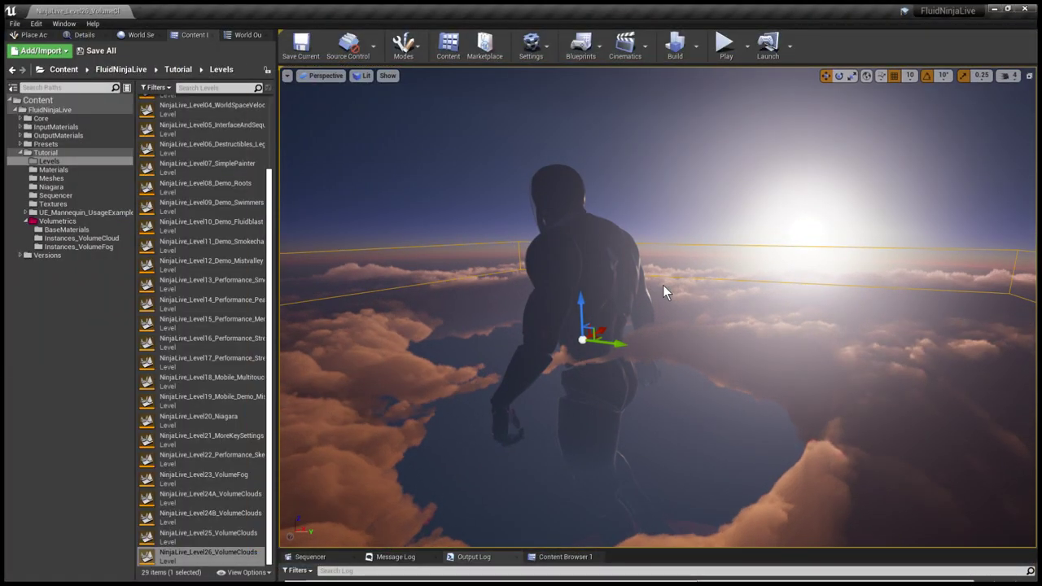
right_drag(663, 285, 847, 281)
key(a)
key(w)
key(s)
key(d)
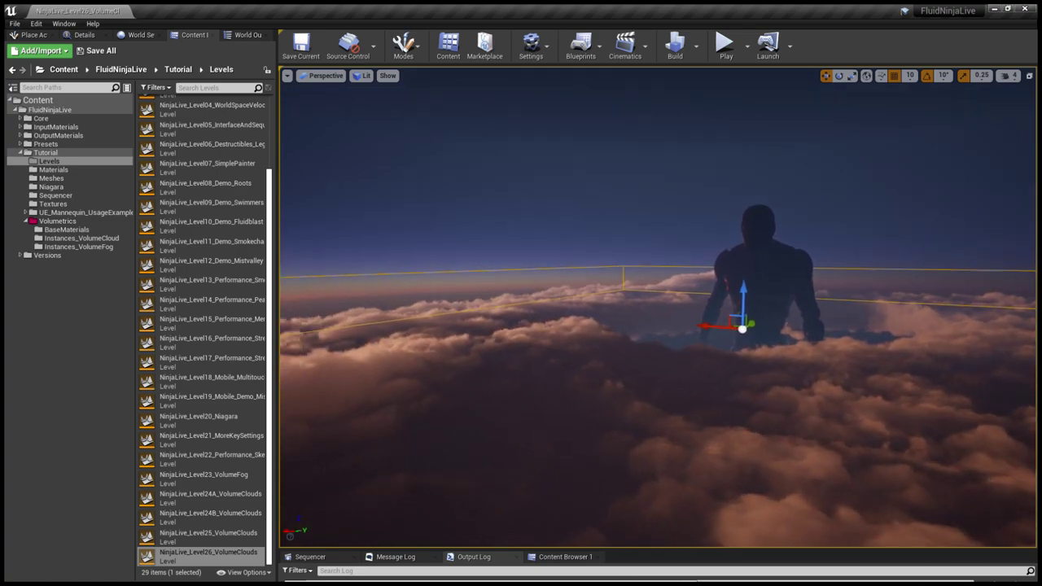
right_drag(773, 281, 757, 280)
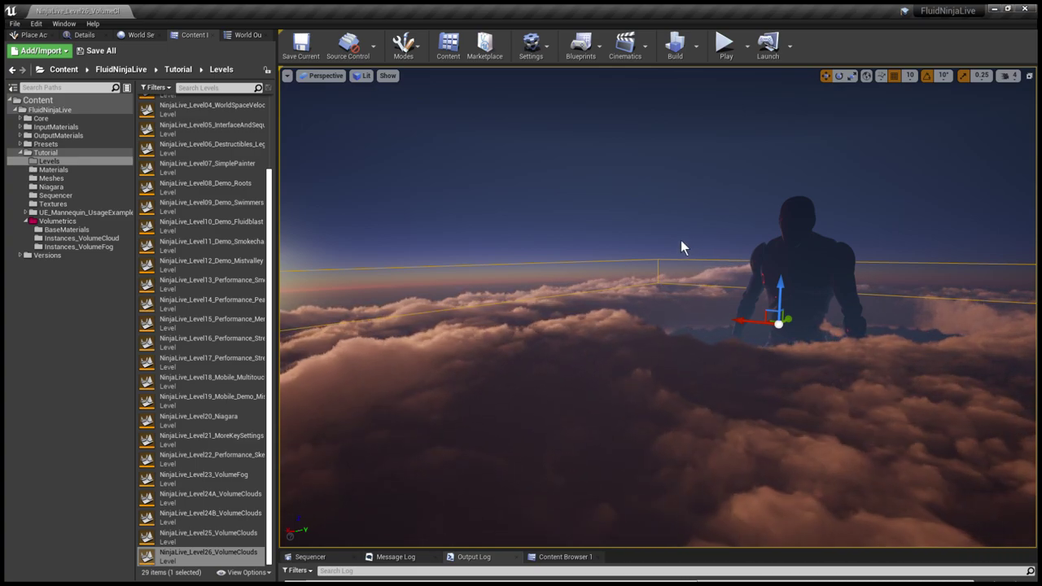
right_drag(677, 241, 745, 258)
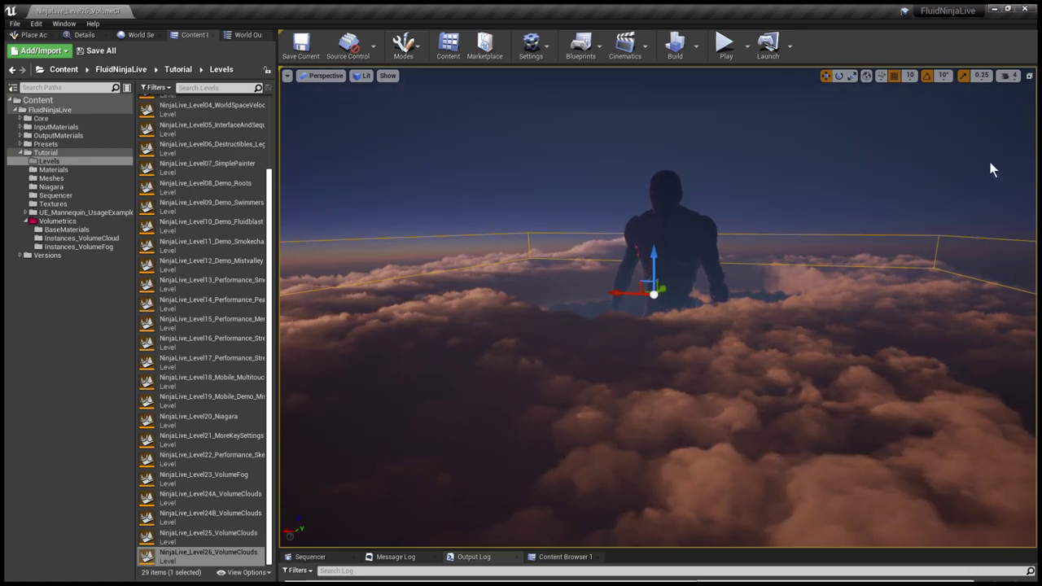